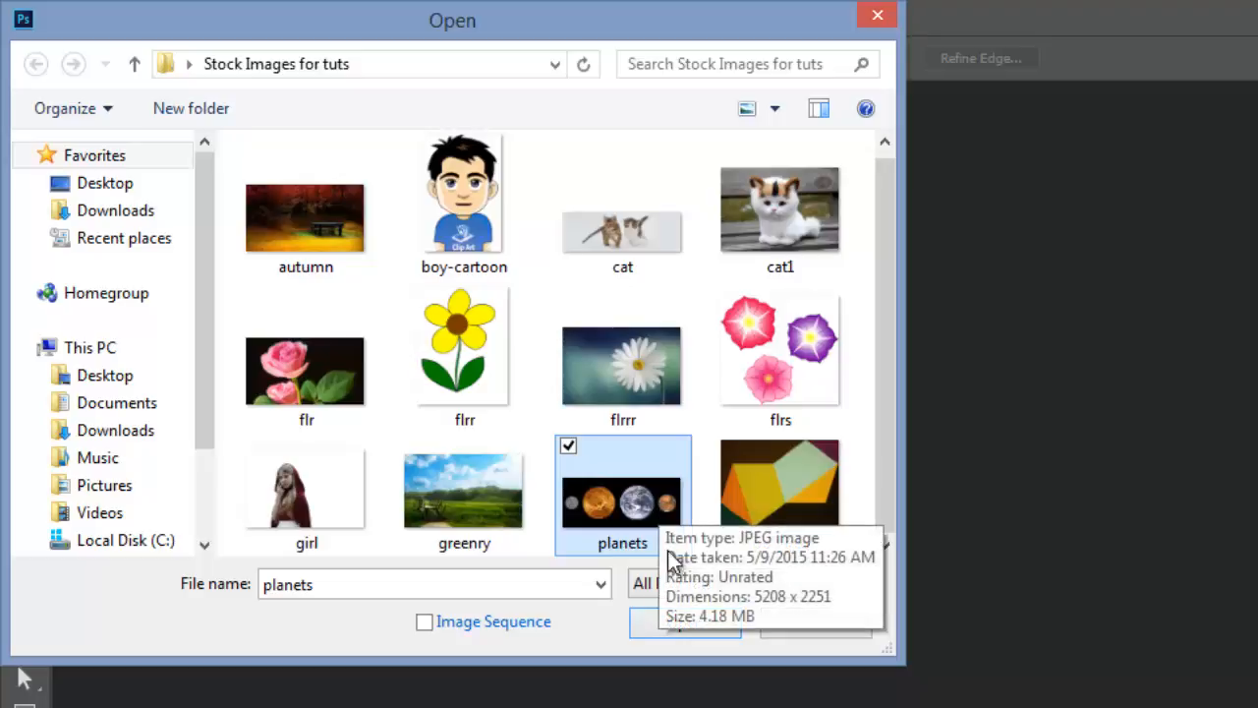
Step: Open the planets image and unlock its Background layer
click(688, 621)
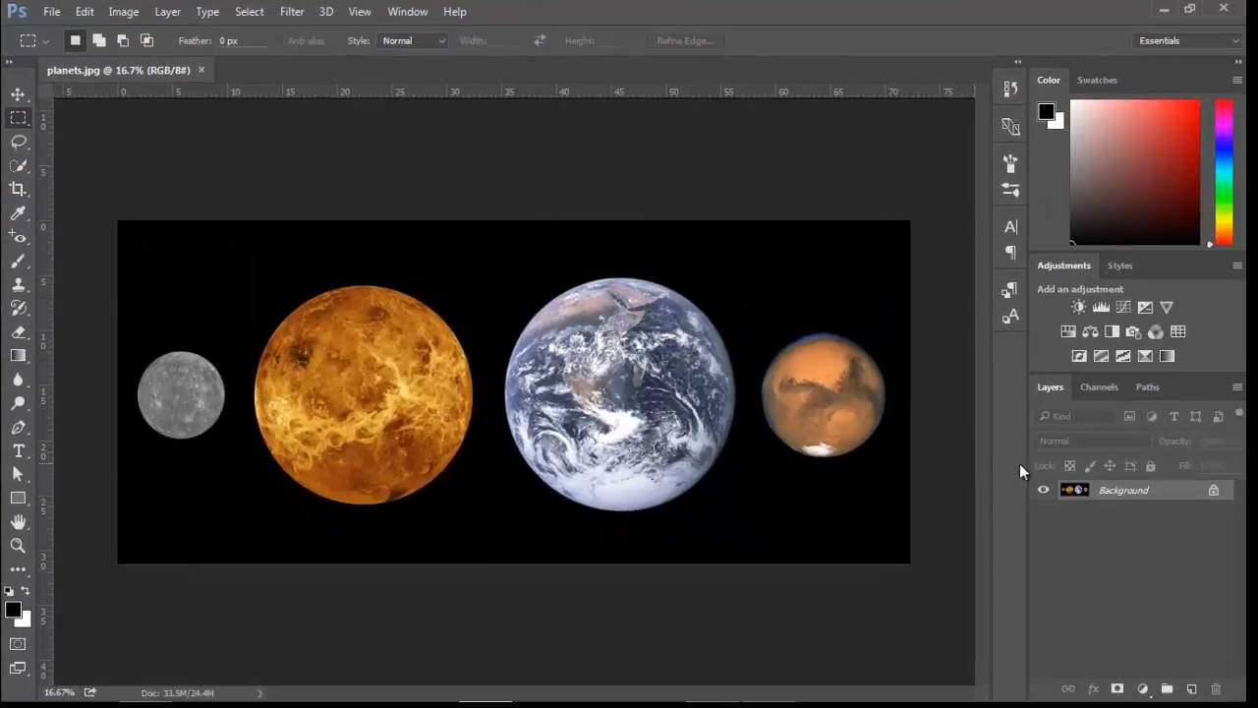
click(1213, 491)
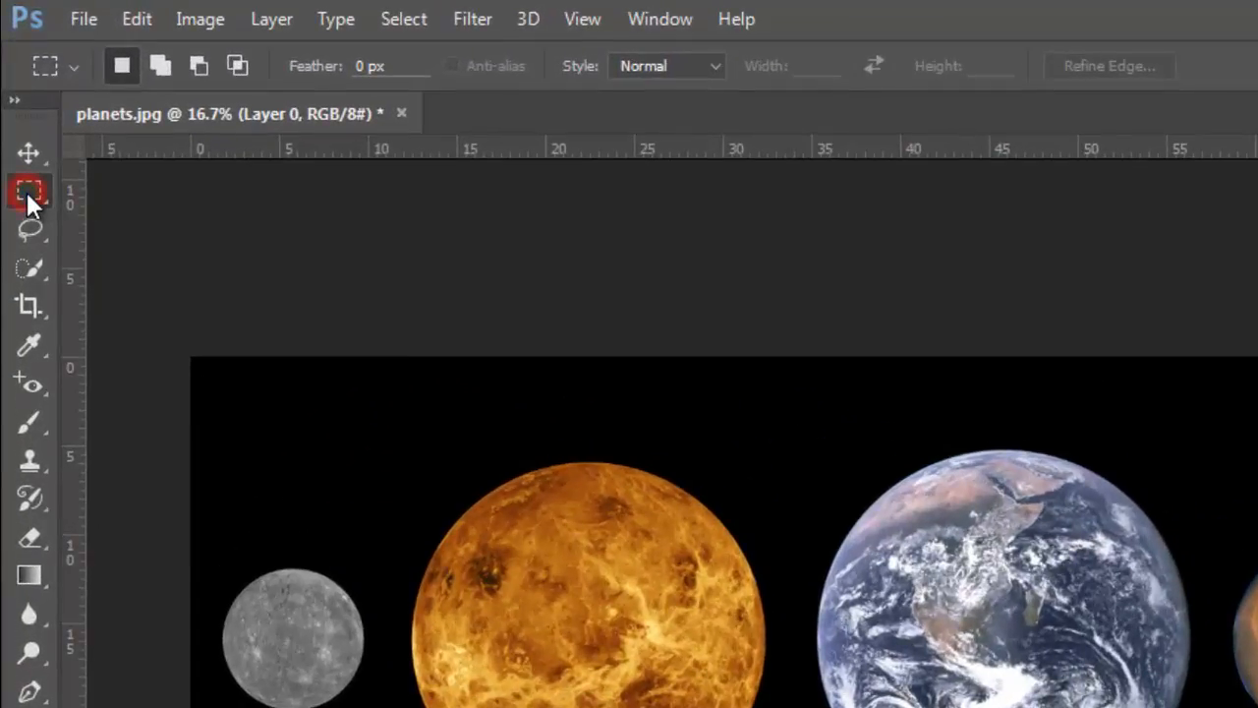
Step: Draw a rectangular selection about 23.8 by 22.3 in around the large orange planet, and shift only its outline onto the Earth
right_click(26, 192)
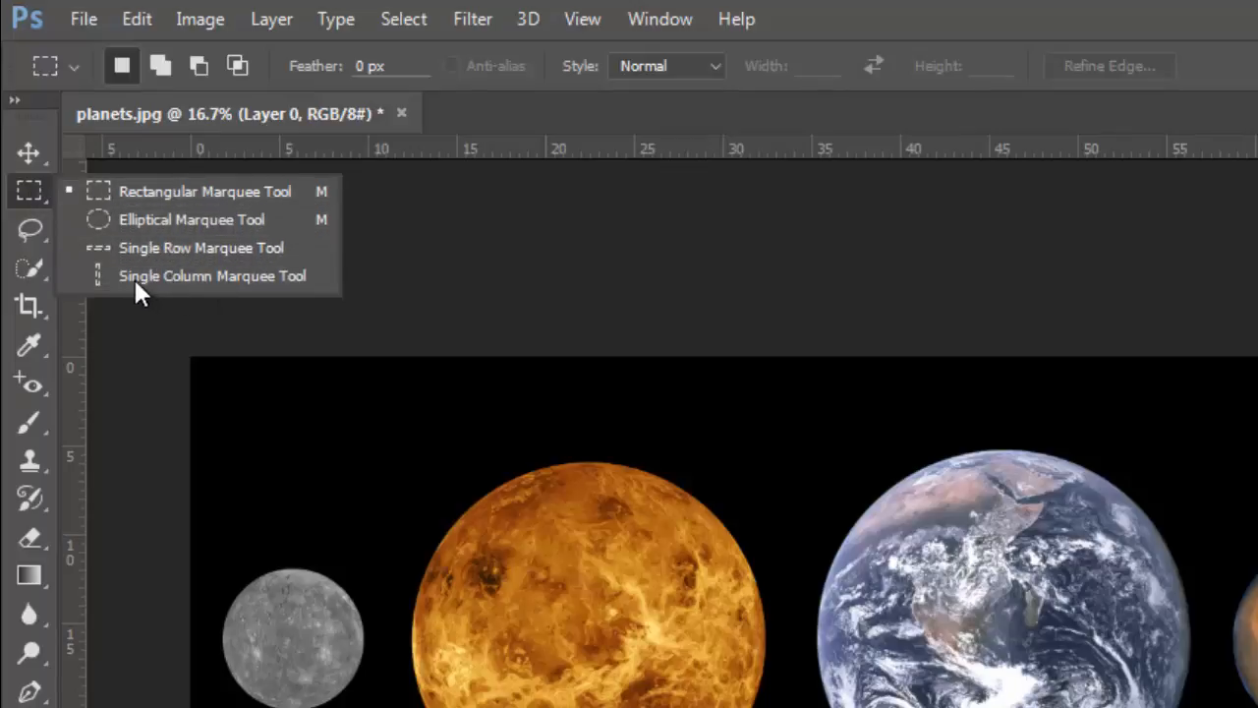
click(156, 190)
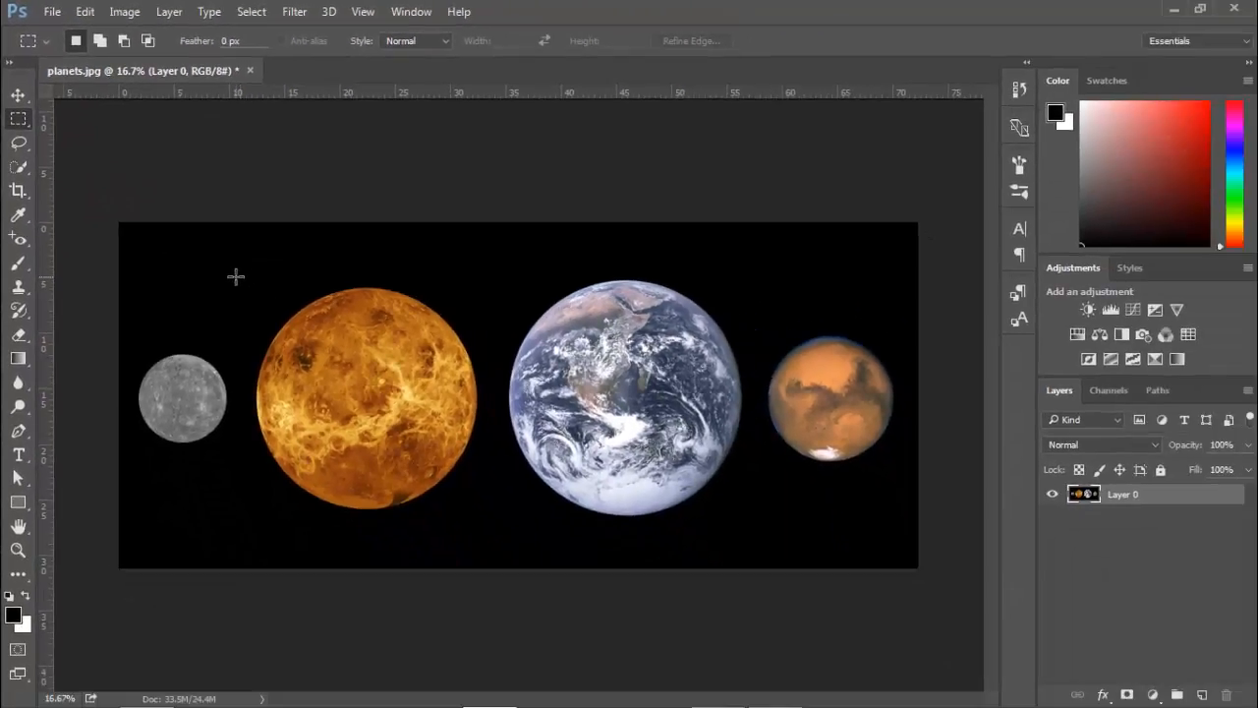
drag(238, 278, 498, 523)
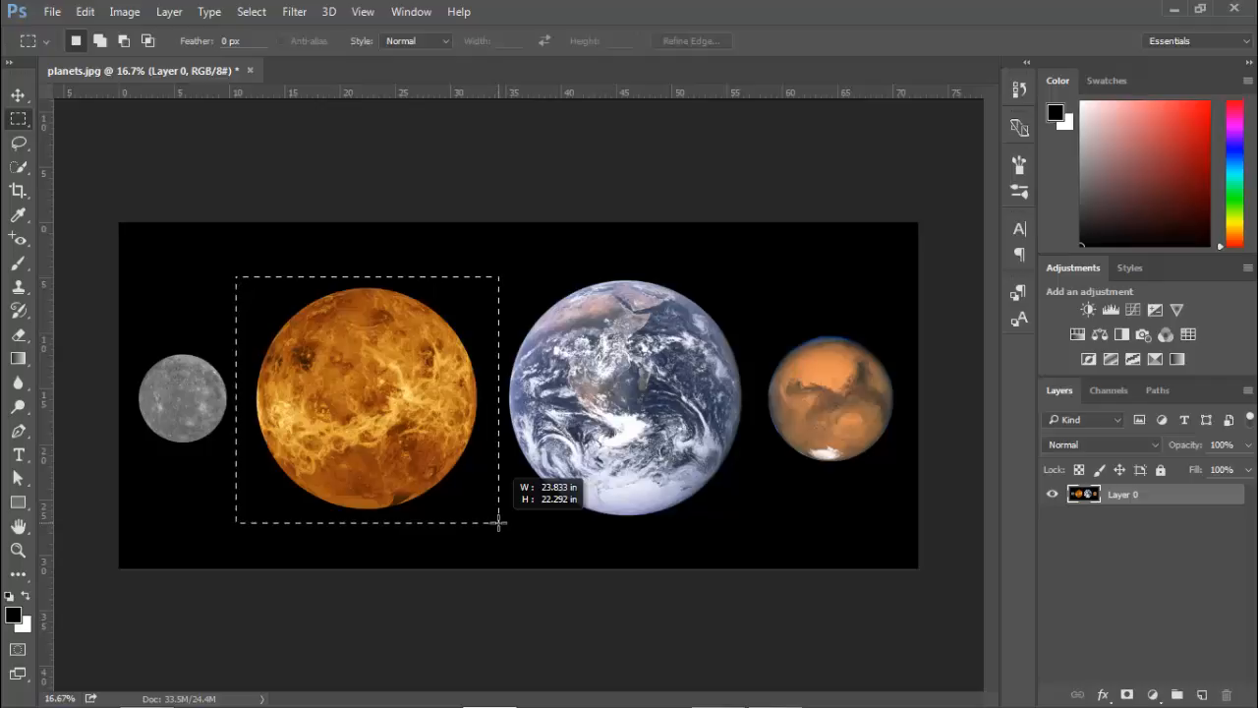
drag(499, 523, 497, 523)
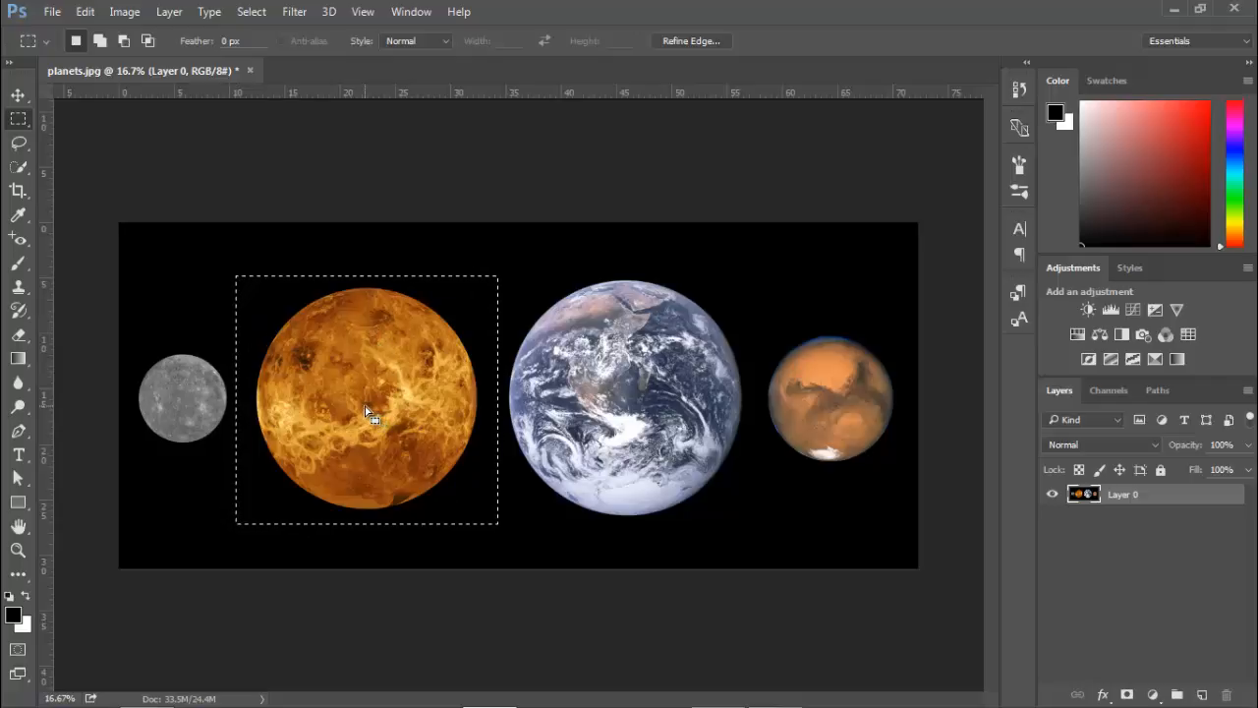
drag(365, 406, 620, 412)
Step: Move the selected Earth area over the large orange planet with the Move tool and deselect it
click(19, 95)
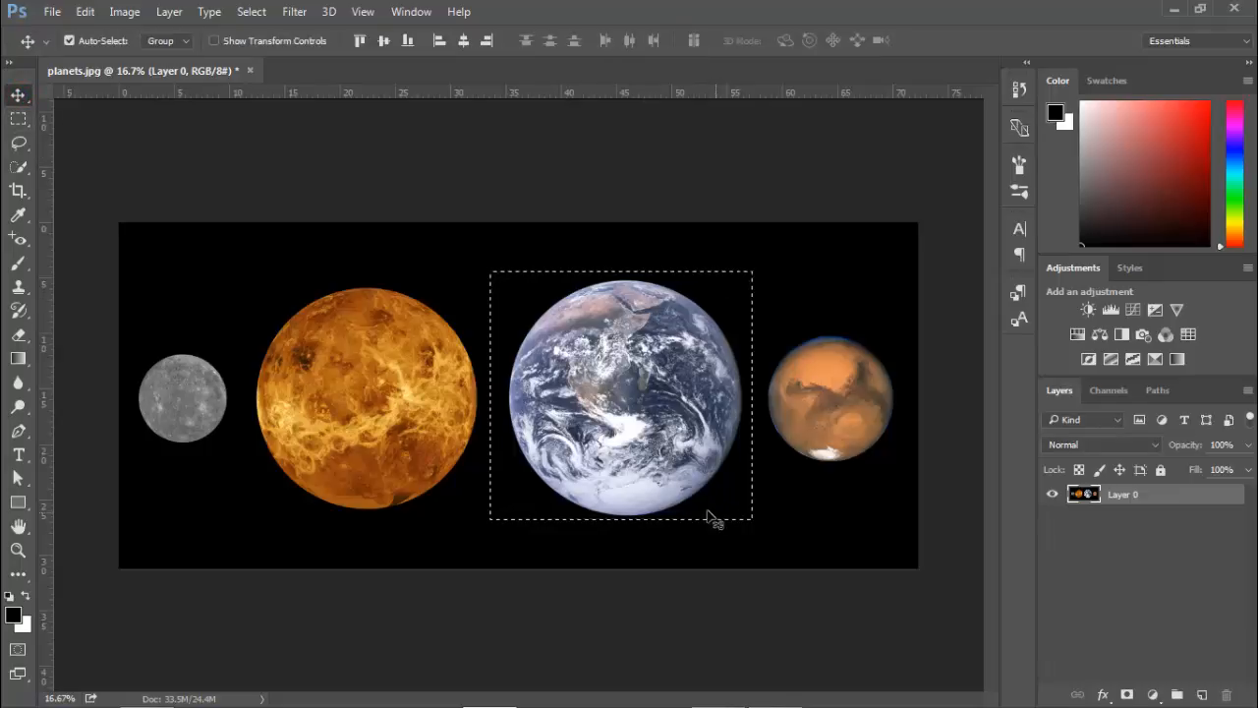
click(679, 415)
drag(679, 416, 335, 400)
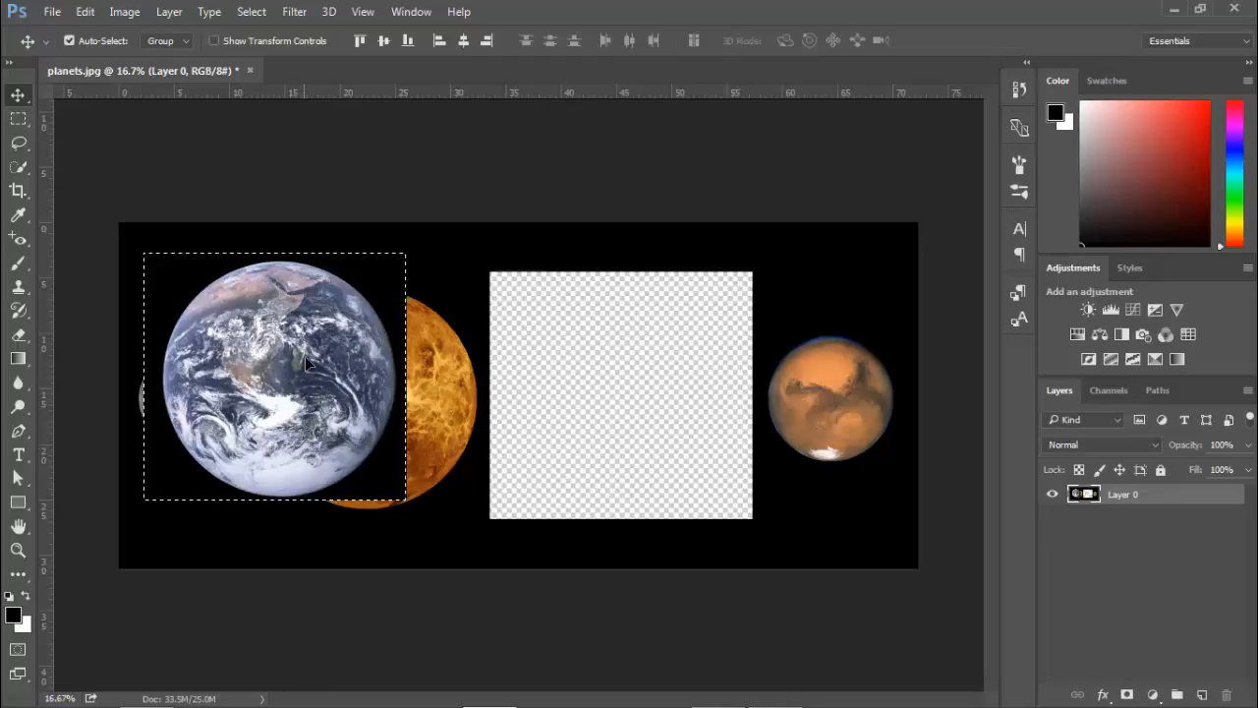
key(ctrl+d)
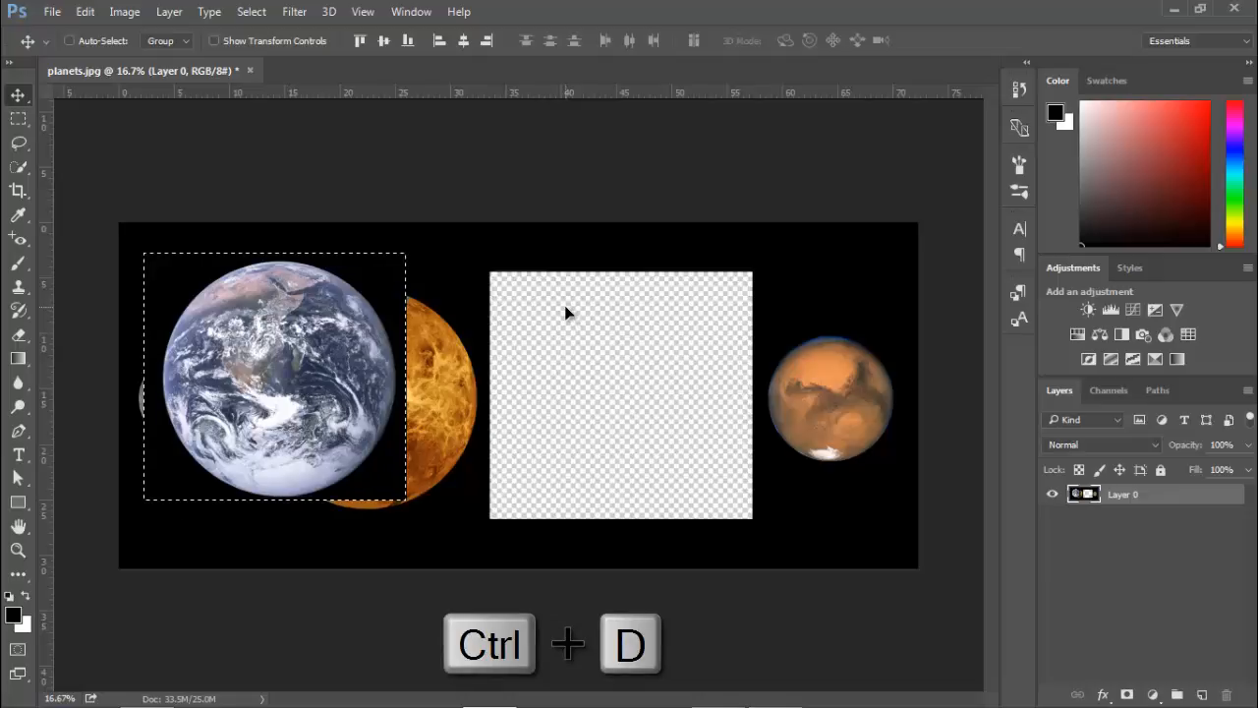
key(ctrl+d)
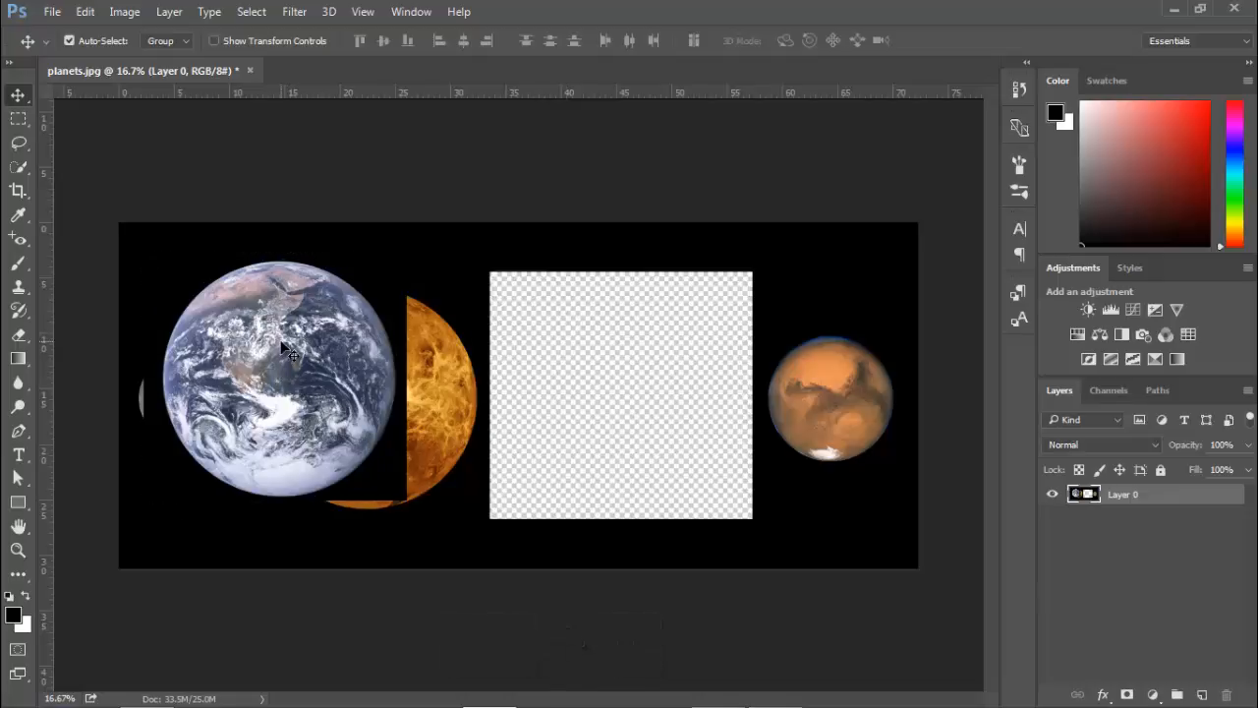
Step: Undo the deselection and the Earth's move, and clear the rectangular selection around the Earth
key(ctrl+z)
key(ctrl)
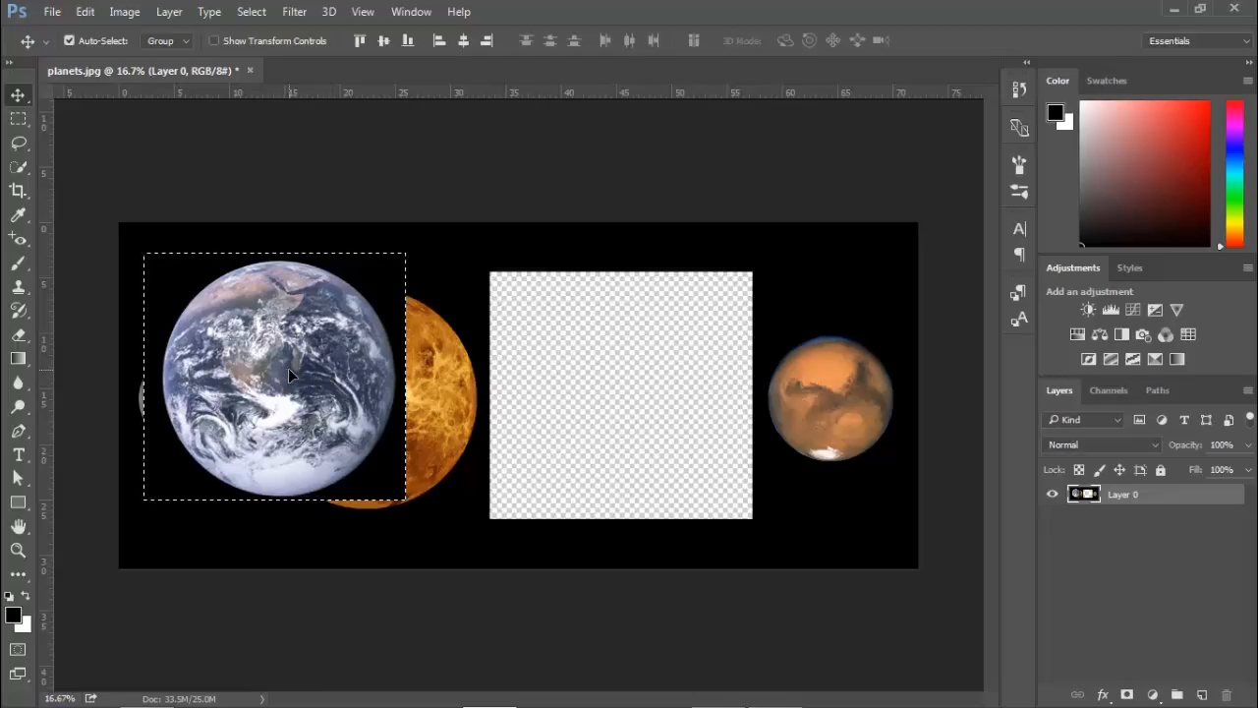
key(ctrl)
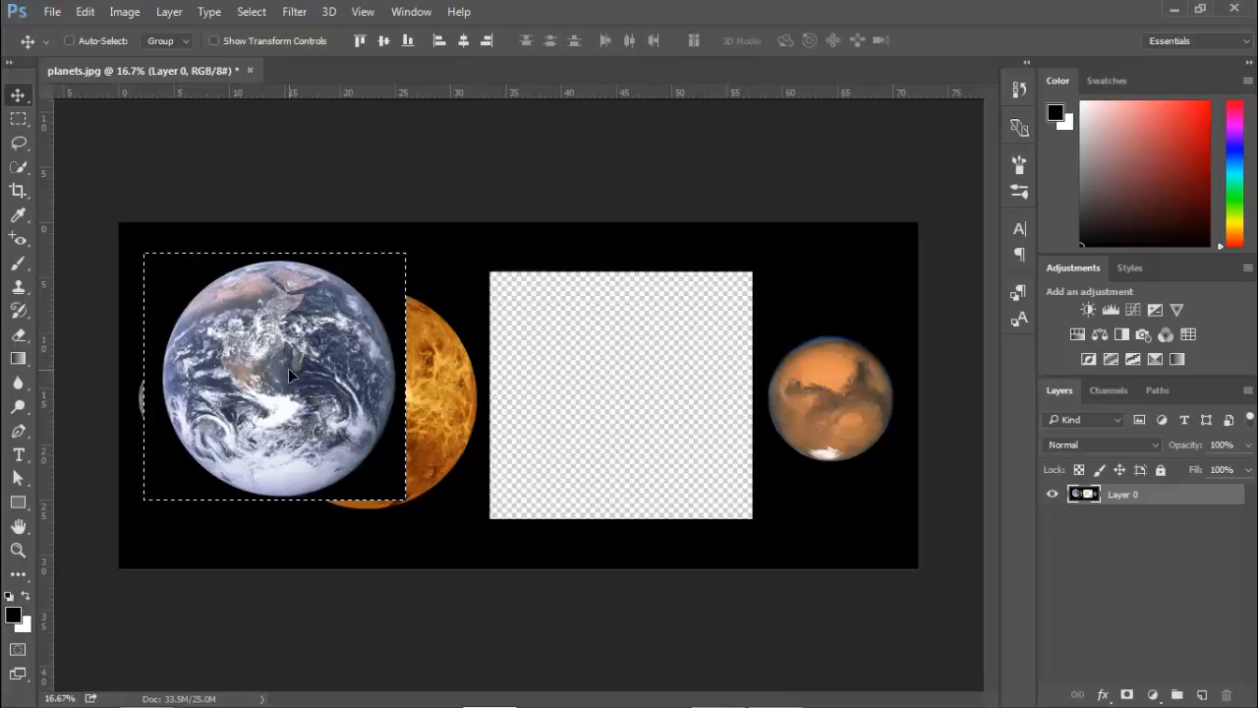
key(ctrl+alt+z)
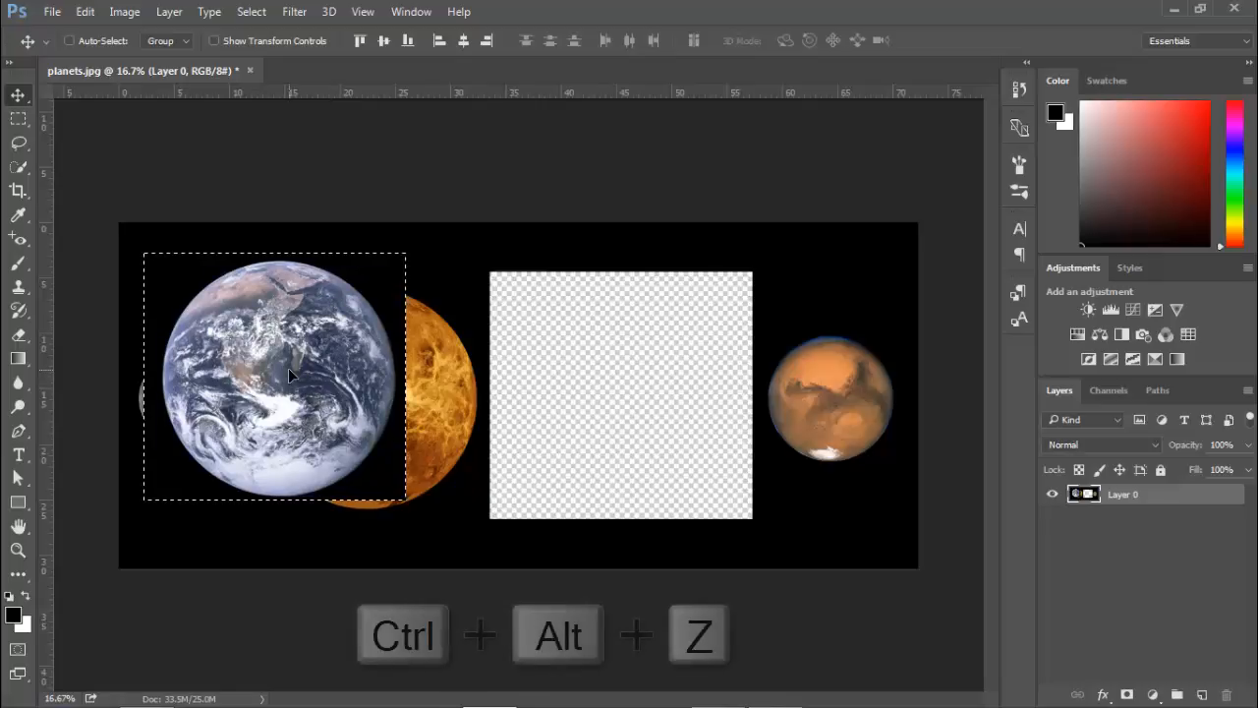
key(ctrl+alt+z)
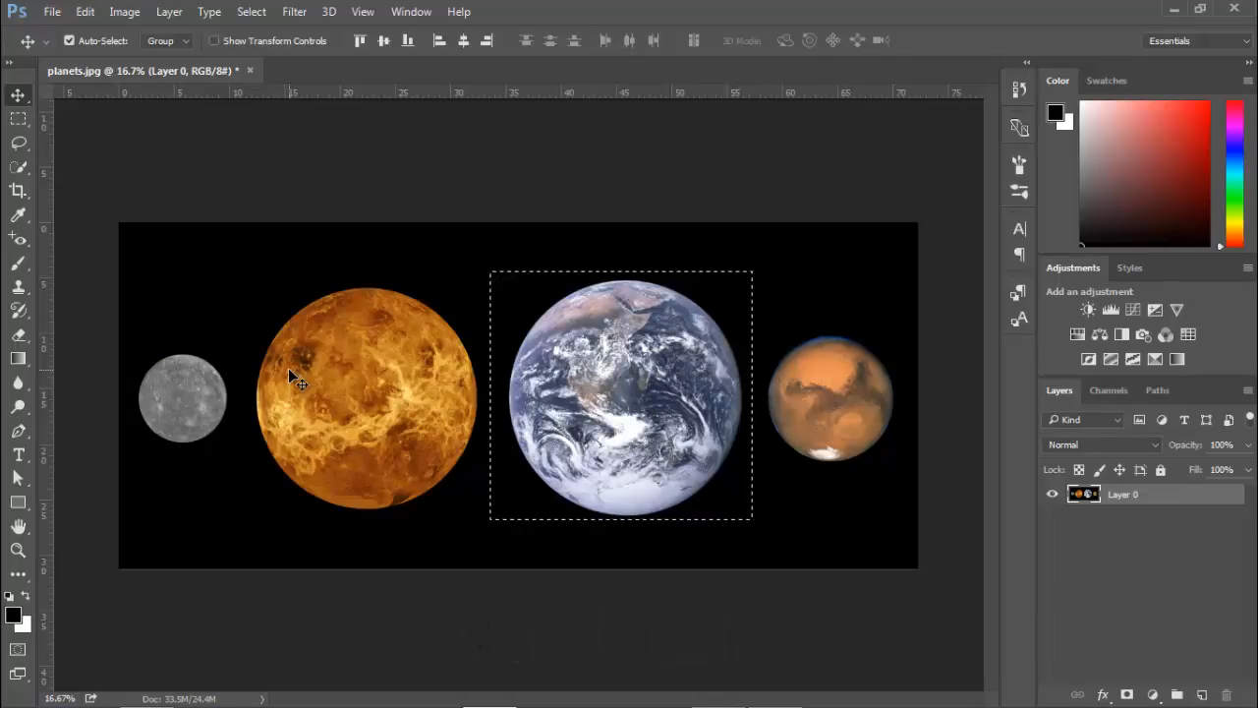
key(ctrl+d)
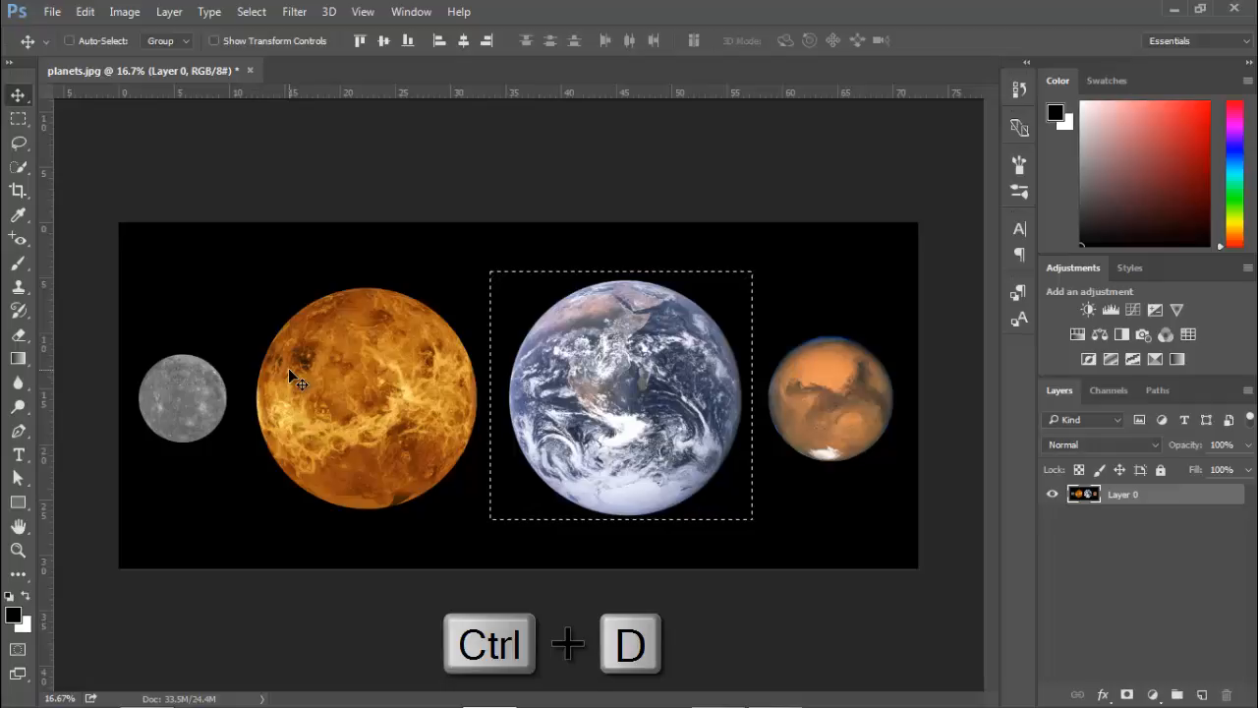
key(ctrl+d)
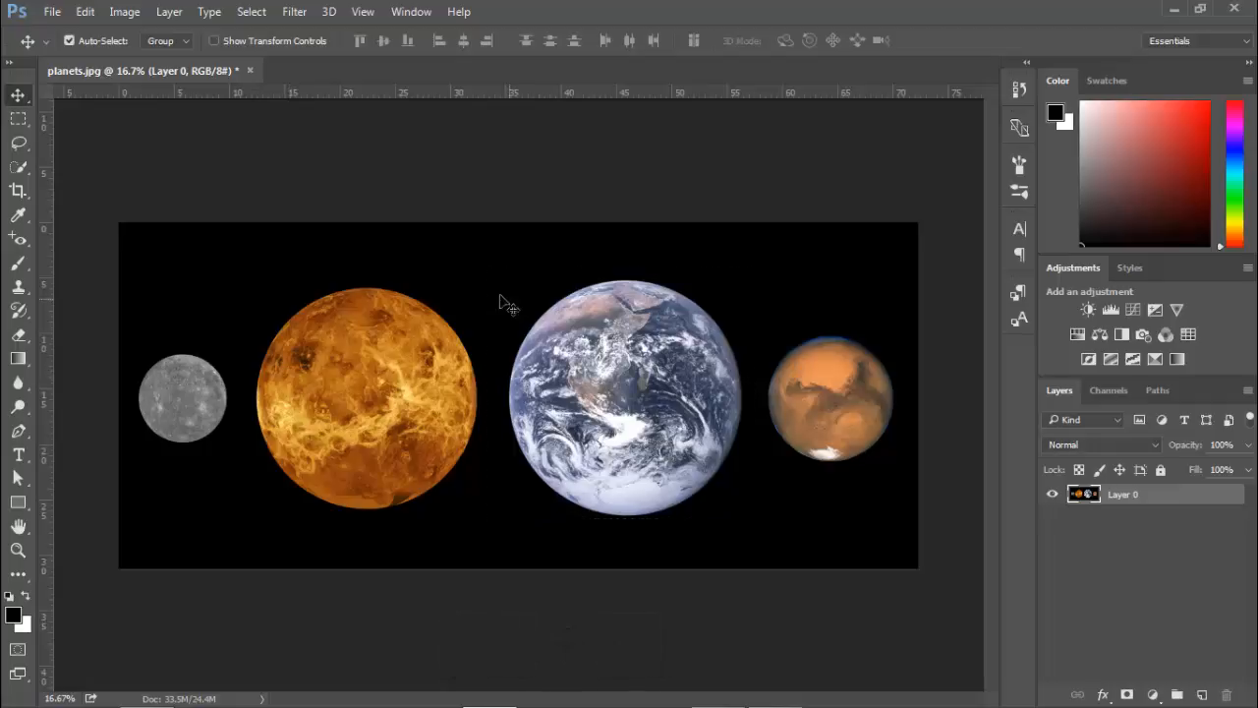
Step: Draw a wide elliptical selection from the grey planet's edge across the orange planet to the Earth, and clear it
click(17, 120)
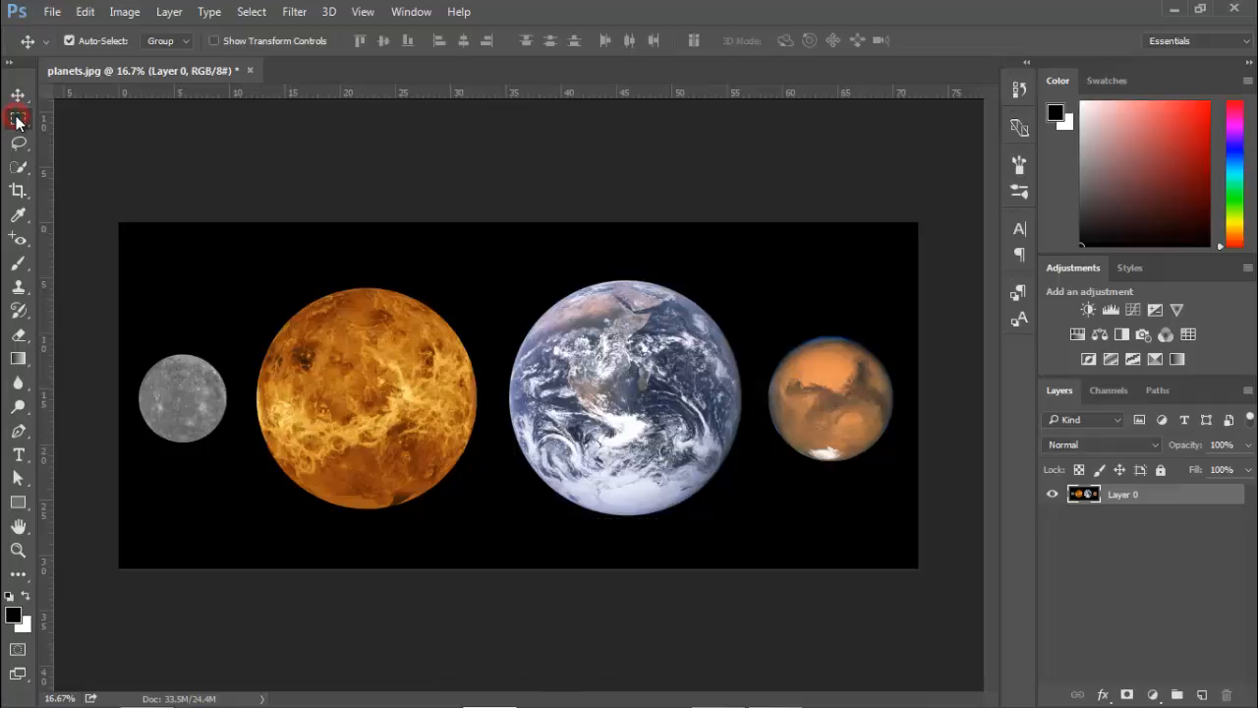
drag(13, 123, 71, 136)
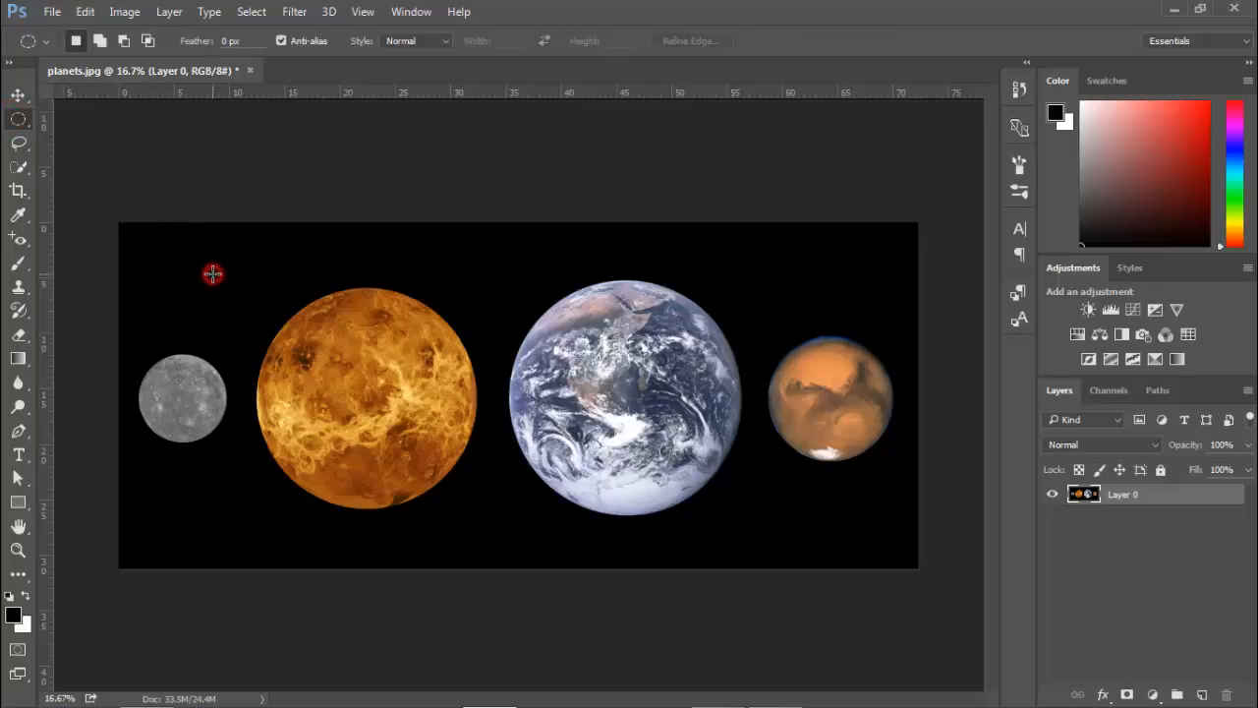
drag(213, 275, 604, 522)
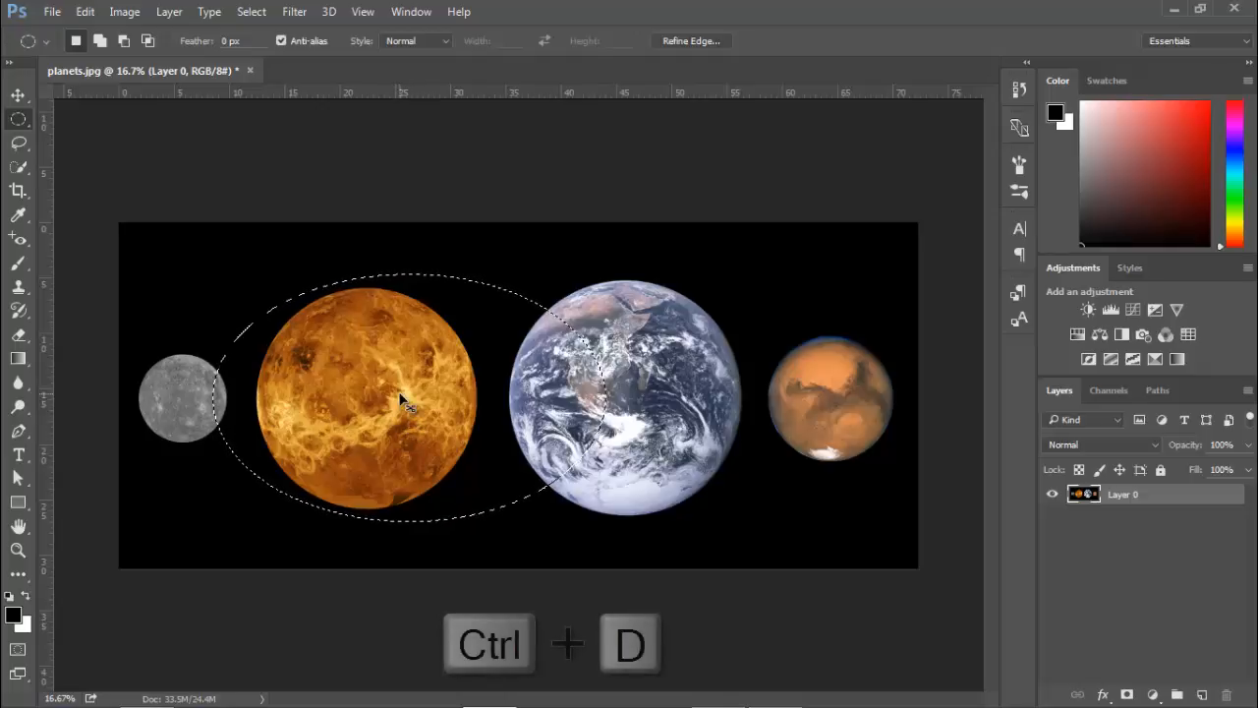
key(ctrl+d)
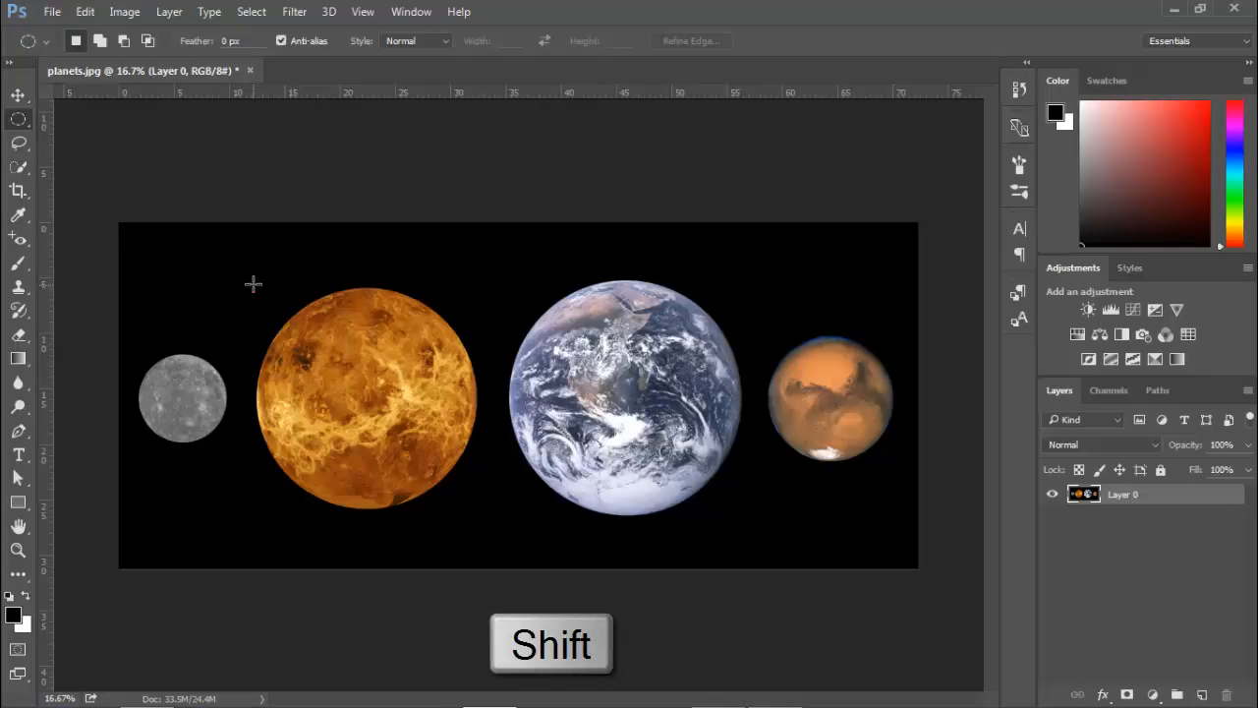
Step: Select the large orange planet with a circular selection and move it over the small orange planet beyond the Earth
drag(259, 287, 476, 508)
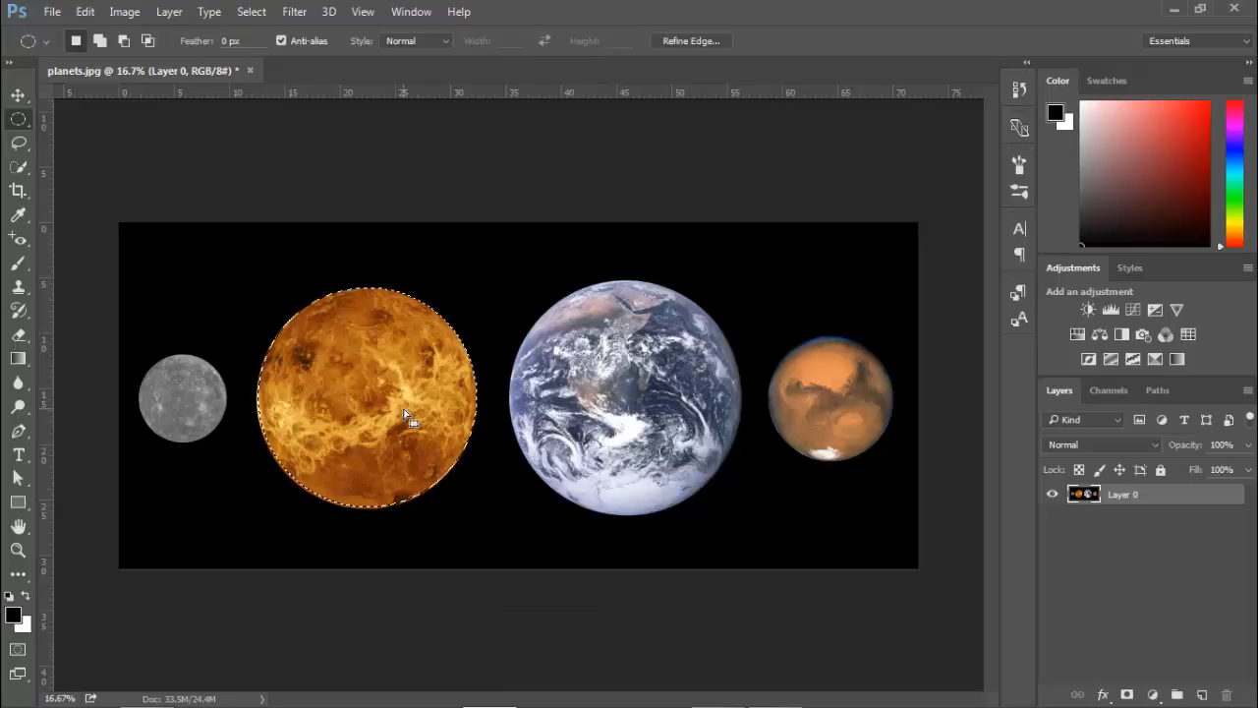
key(v)
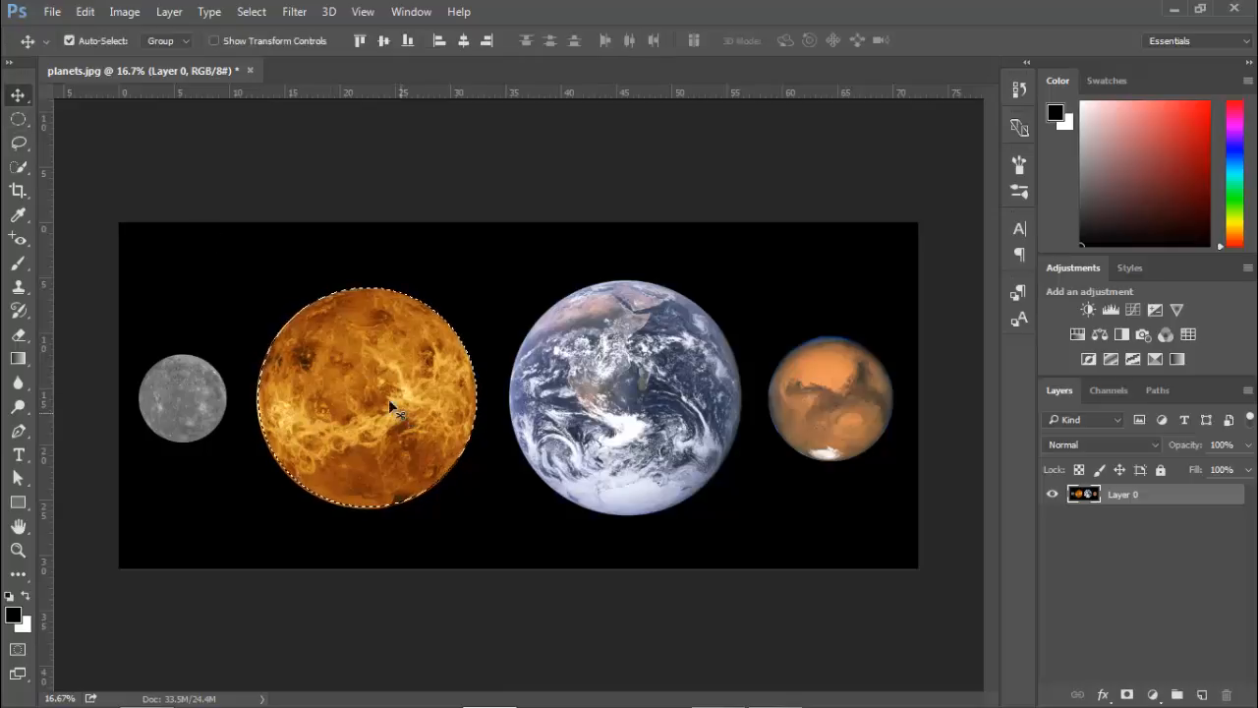
click(364, 403)
drag(365, 399, 806, 400)
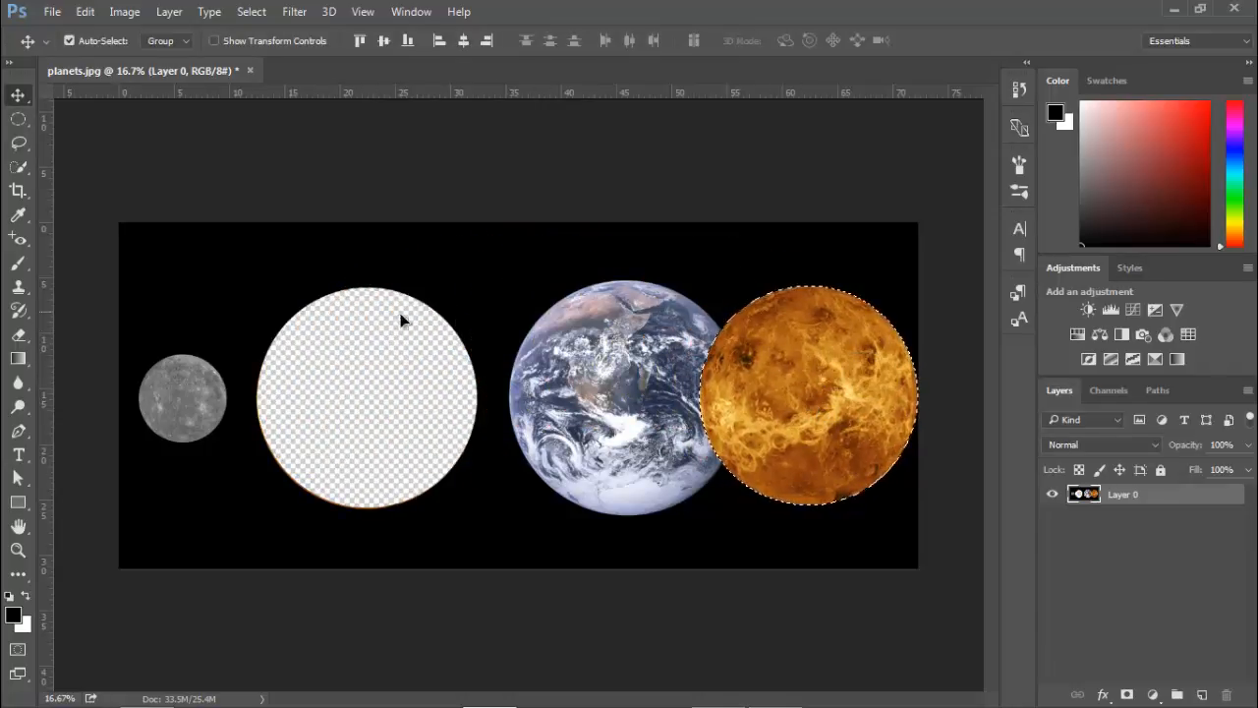
Step: Undo the orange planet's move and its circular selection
key(ctrl)
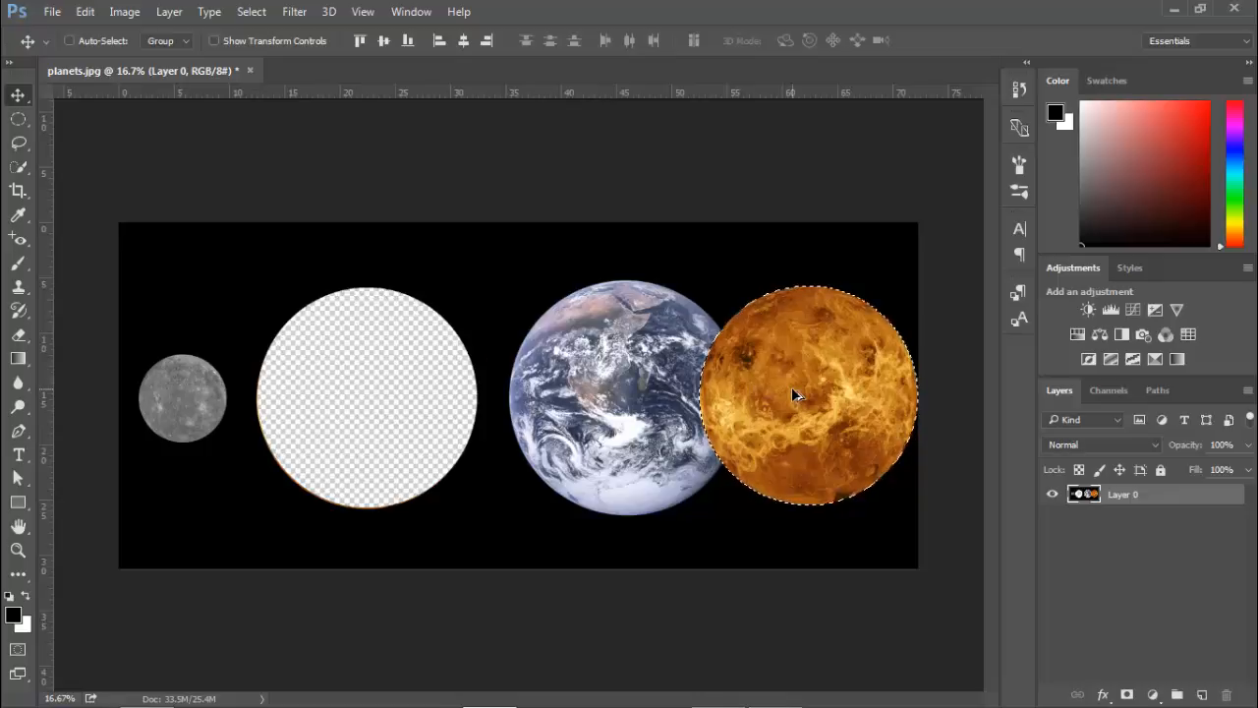
key(ctrl+alt+z)
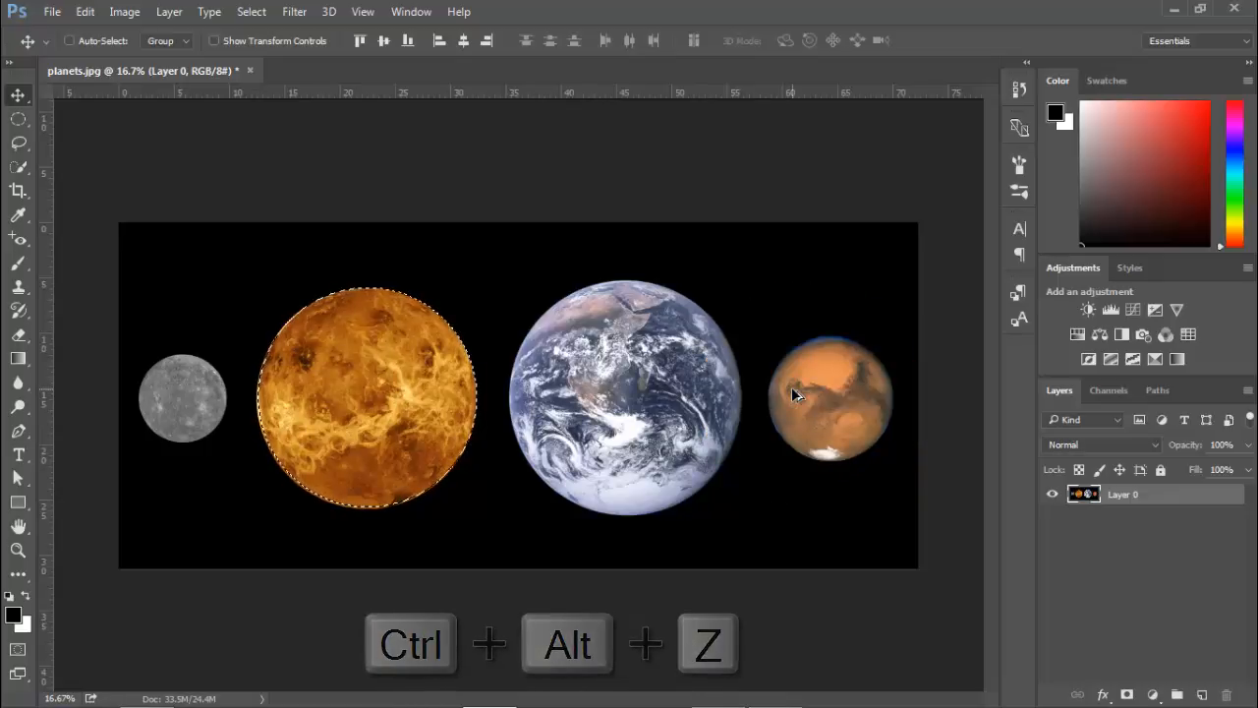
key(ctrl+alt+z)
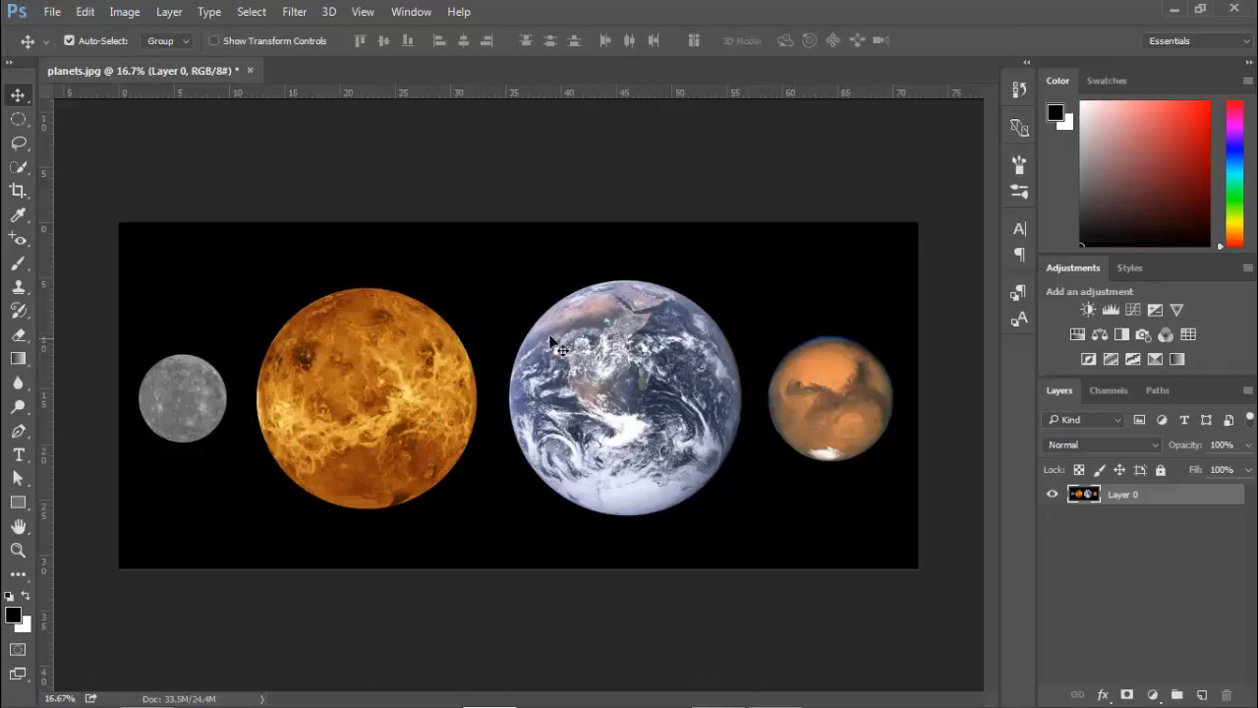
Step: Draw a circular selection around the small grey planet with the Elliptical Marquee tool
click(21, 118)
click(97, 139)
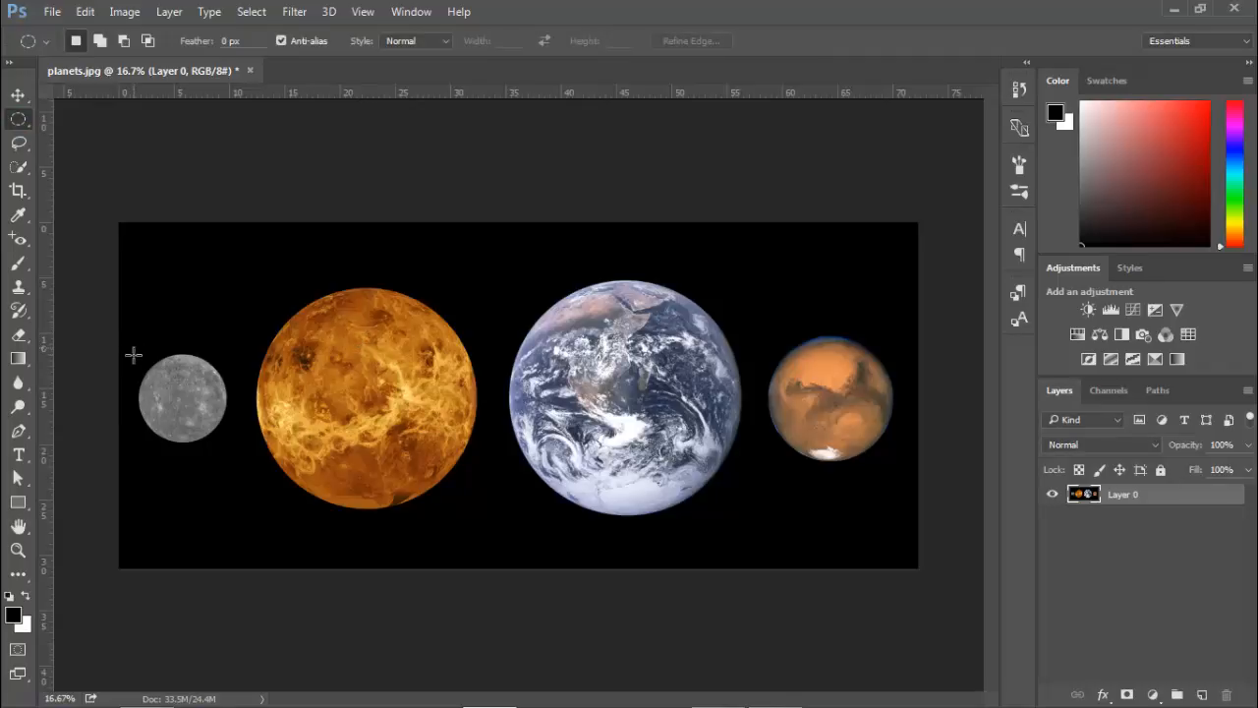
drag(138, 350, 230, 447)
Step: Add elliptical selections around the large orange planet (about 21.5 by 20.2 in), the Earth and the small orange planet to the current selection
key(shift)
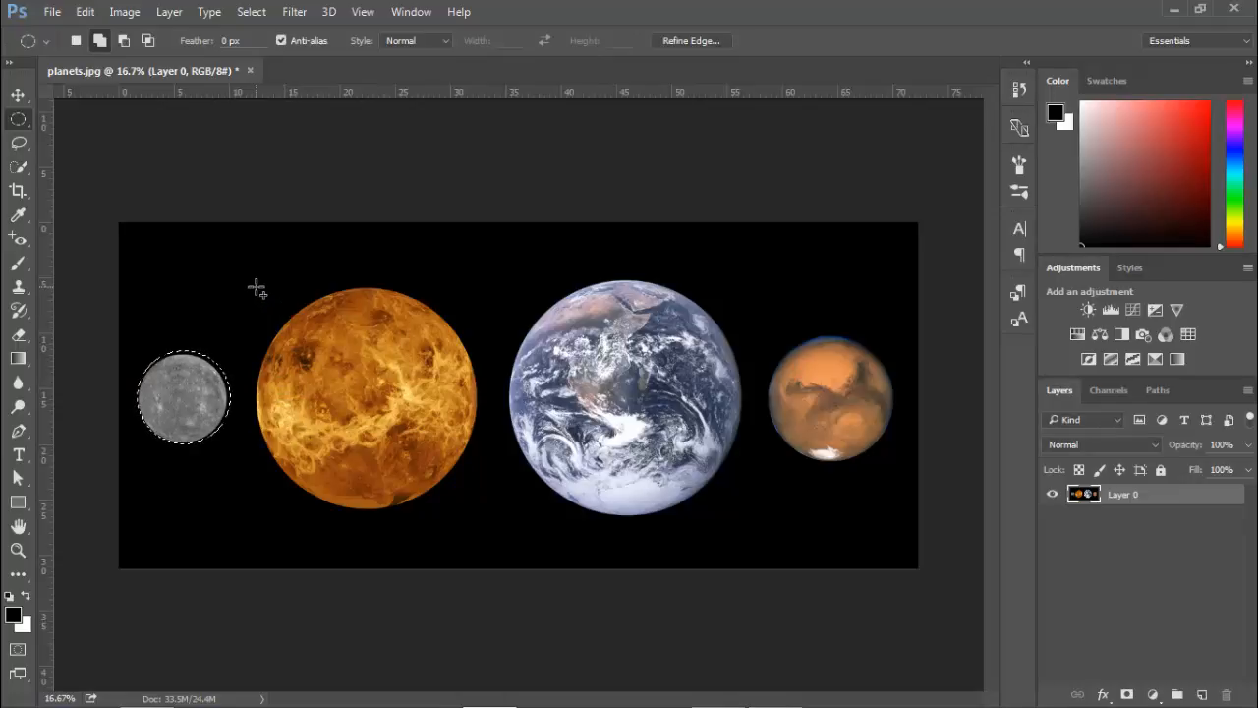
drag(247, 282, 486, 521)
drag(486, 518, 485, 511)
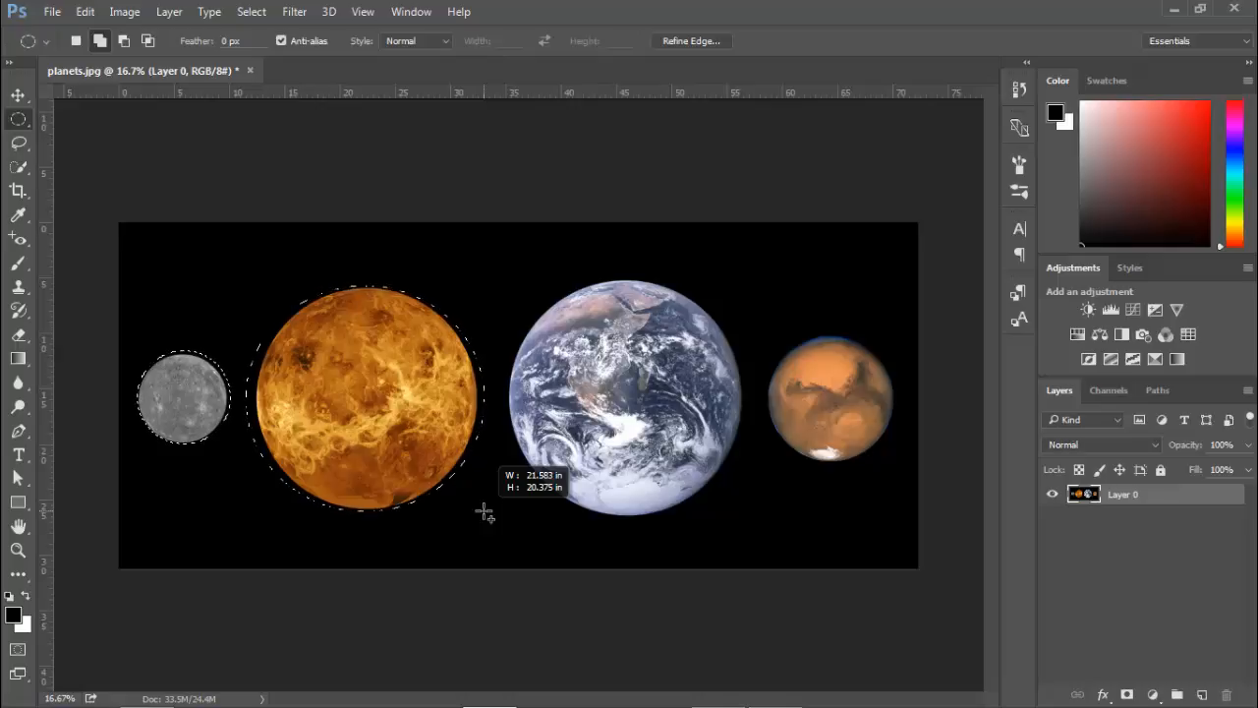
drag(485, 511, 484, 509)
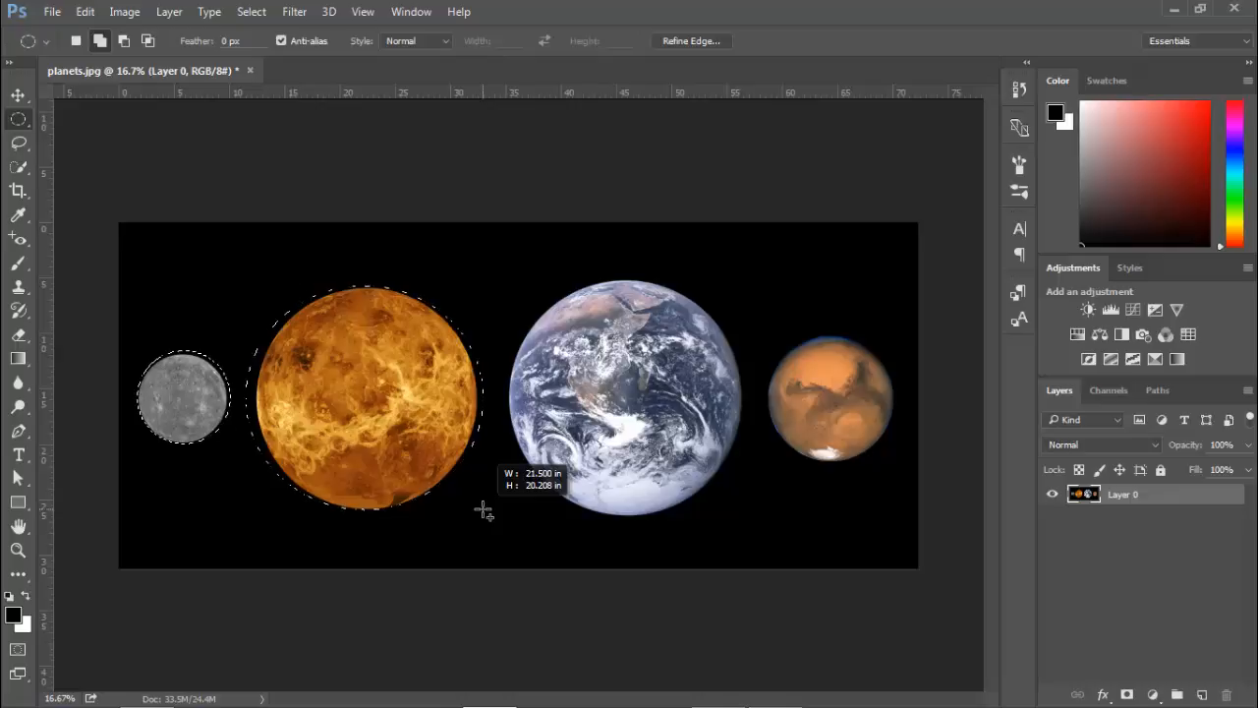
drag(483, 509, 484, 509)
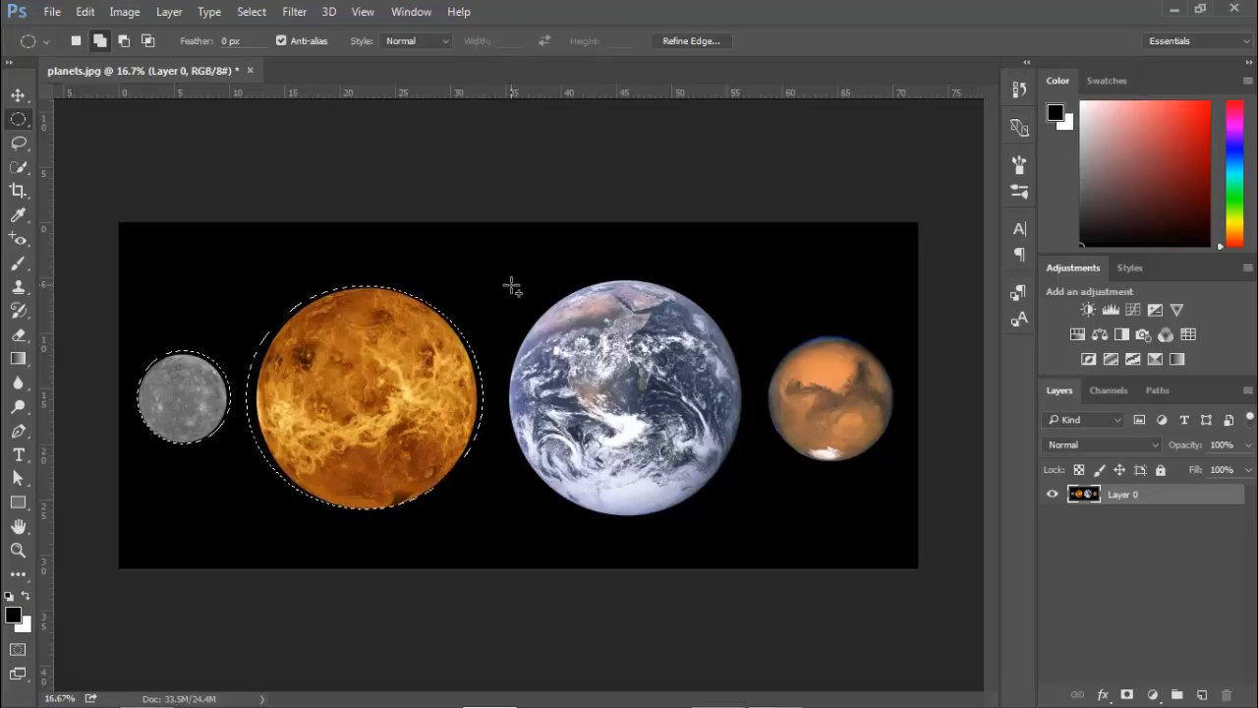
drag(505, 284, 744, 517)
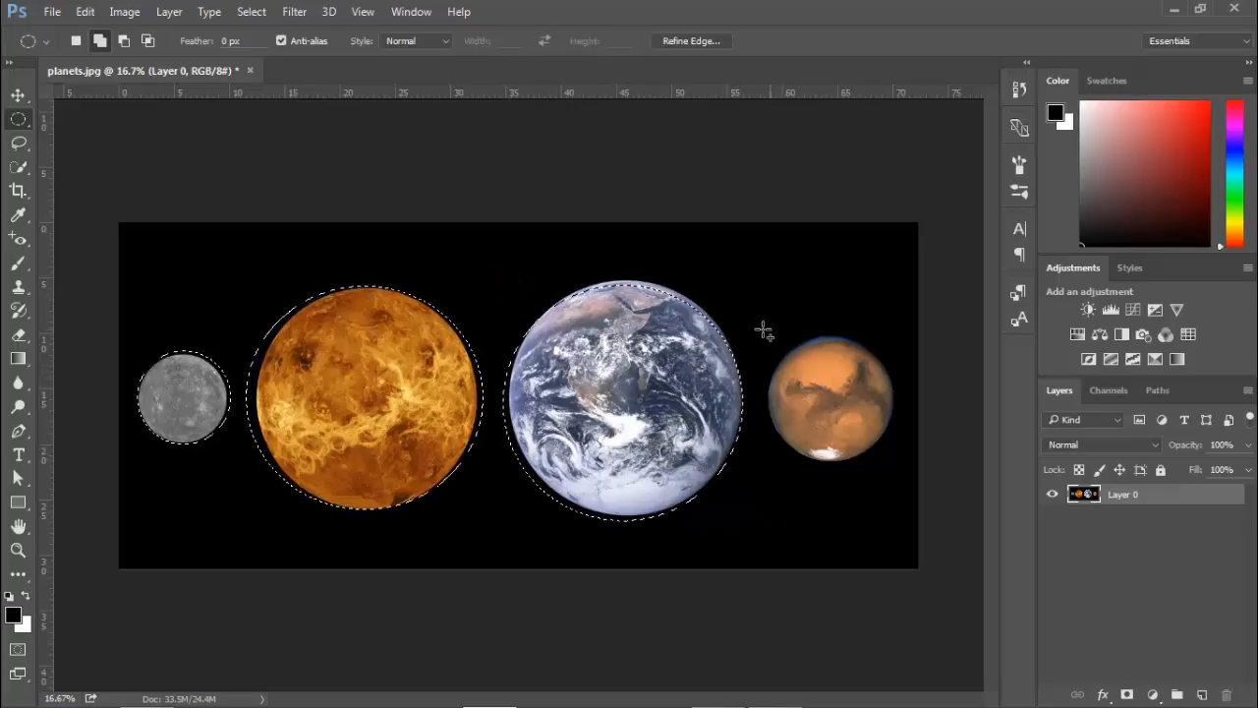
drag(764, 329, 892, 466)
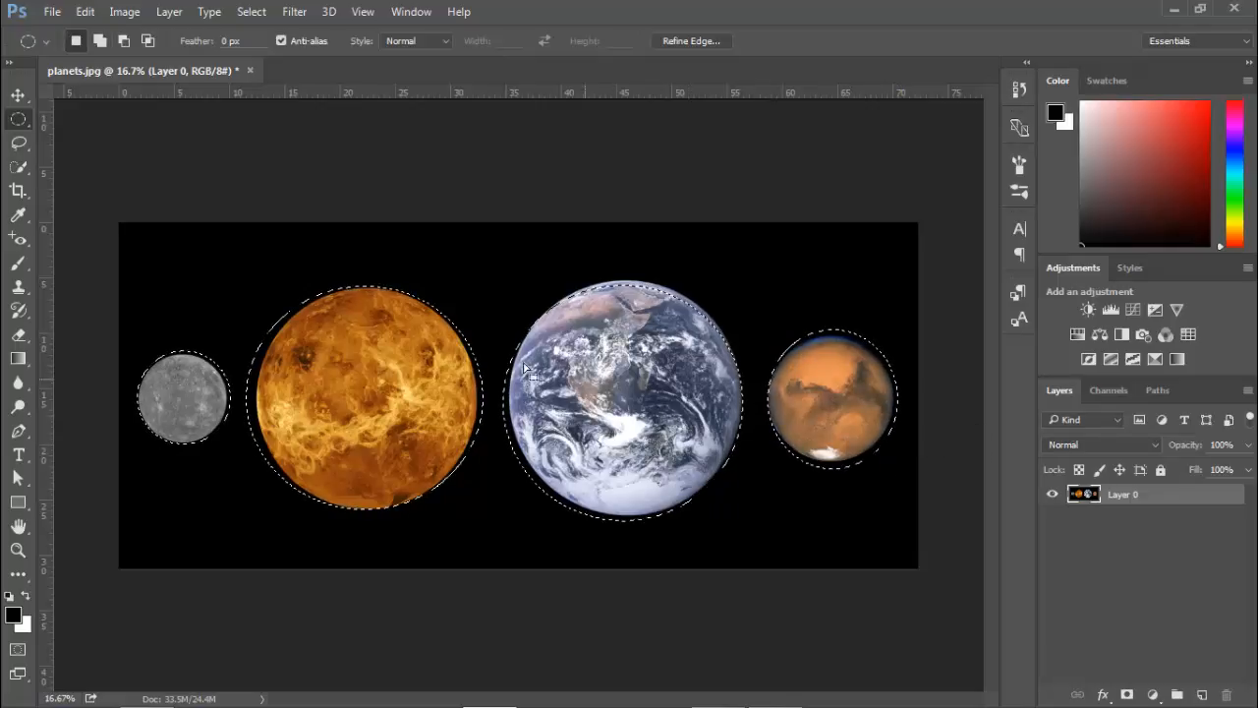
Step: Move all four selected planets together straight up past the image's upper edge with the Move tool
click(18, 95)
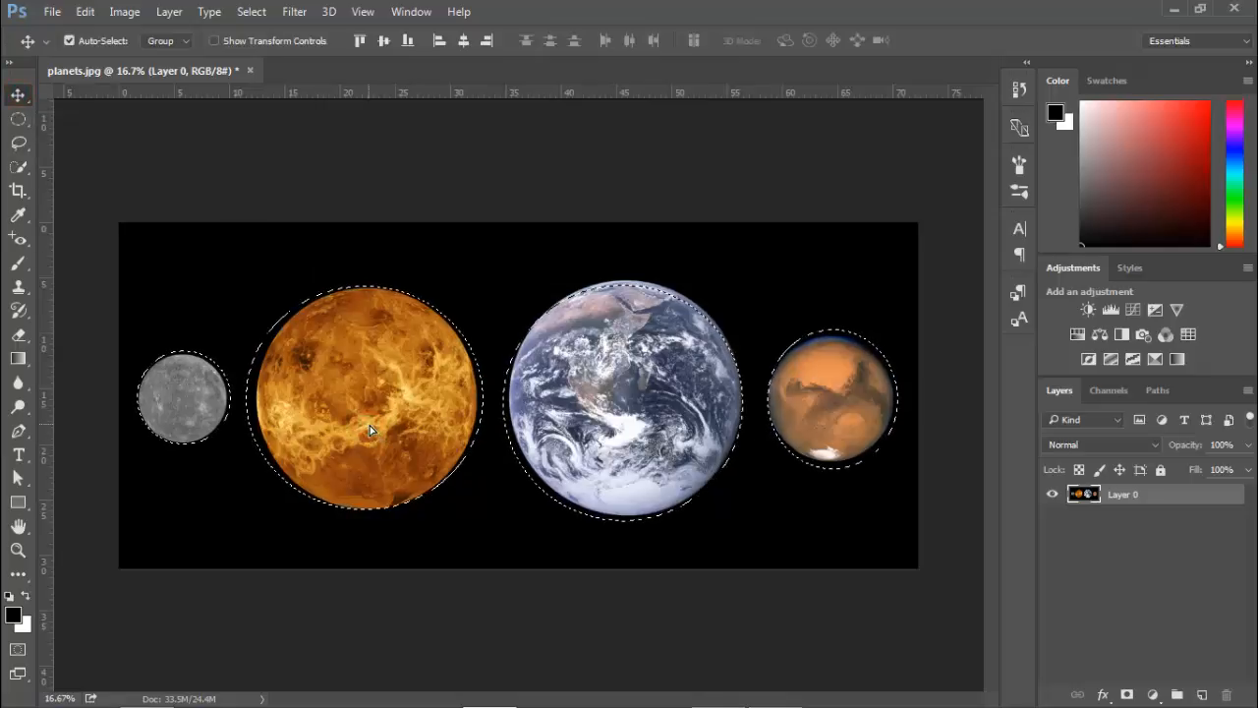
drag(364, 424, 363, 297)
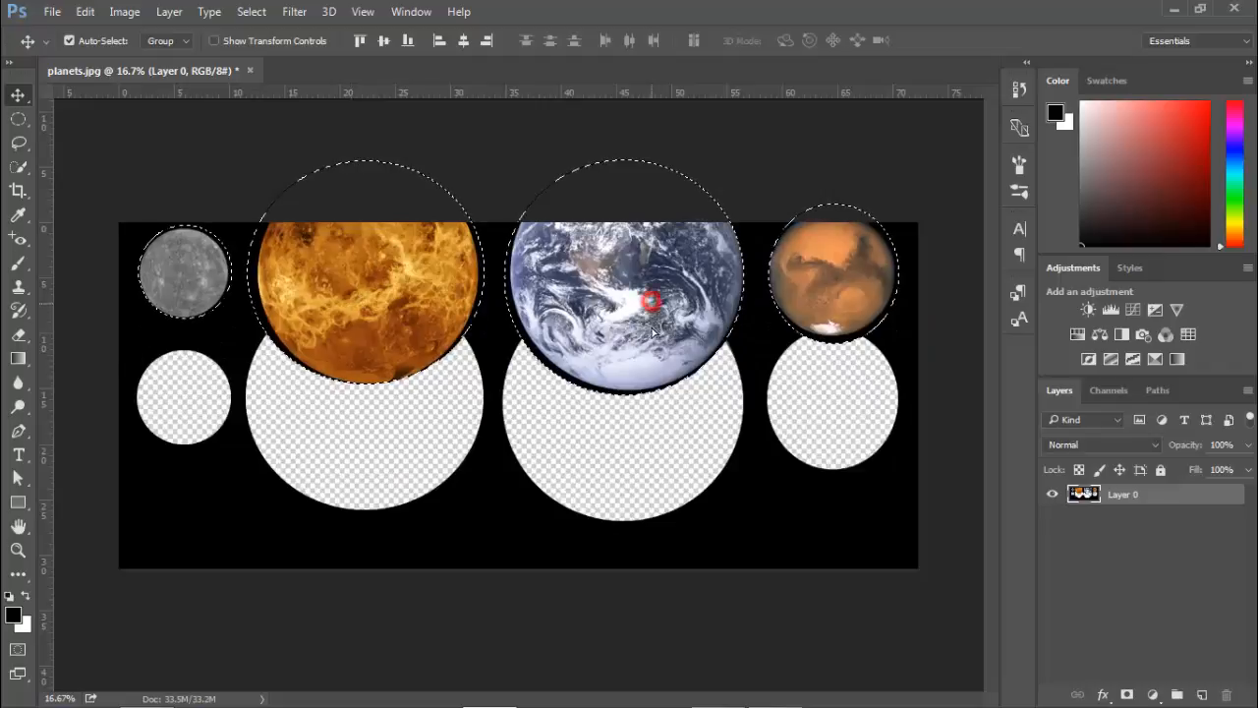
Step: Move the four selected planets down past the image's lower edge, and undo the planets' moves back to their original positions
drag(622, 330, 674, 560)
key(ctrl+alt+z)
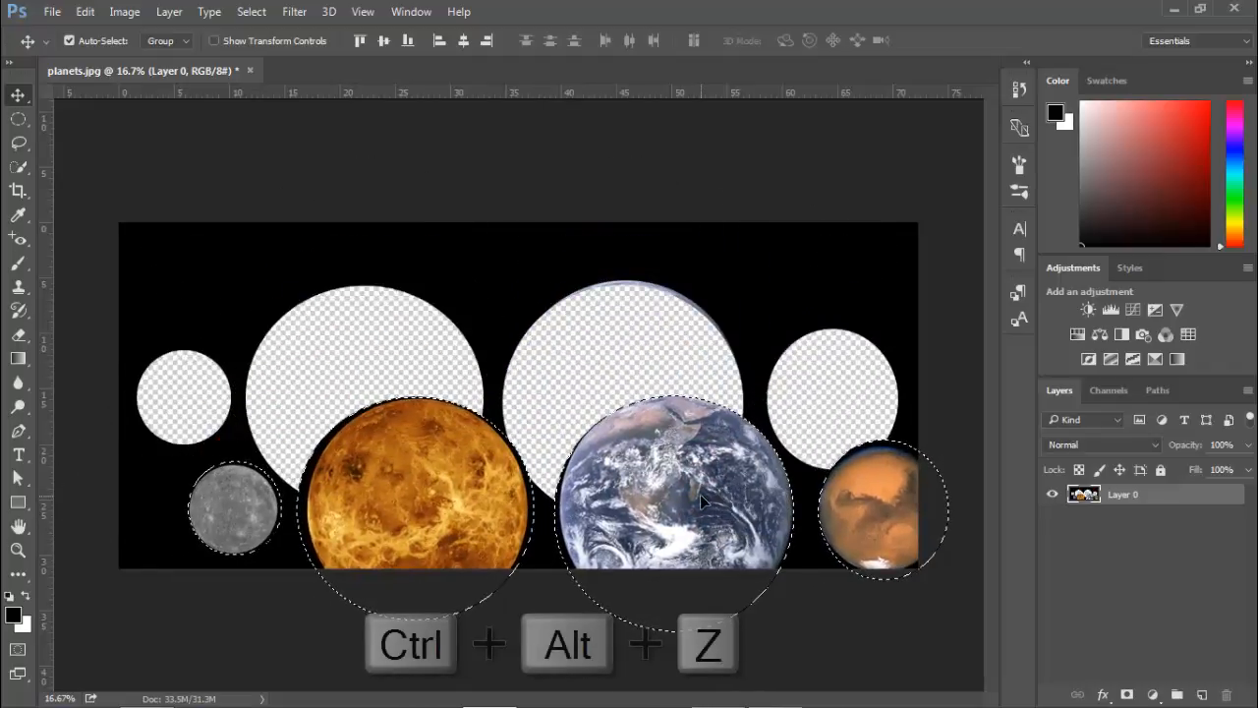
key(ctrl+alt+z)
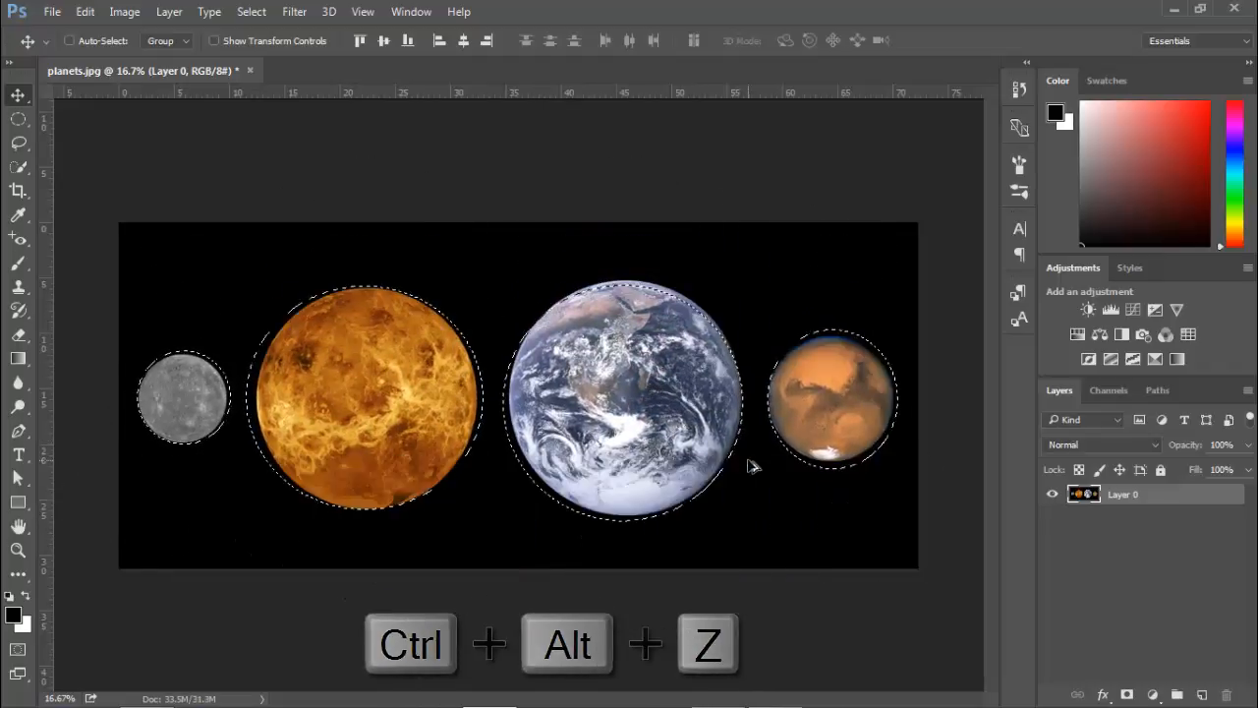
Step: Deselect the four planets and switch to the Rectangular Marquee tool
key(ctrl+d)
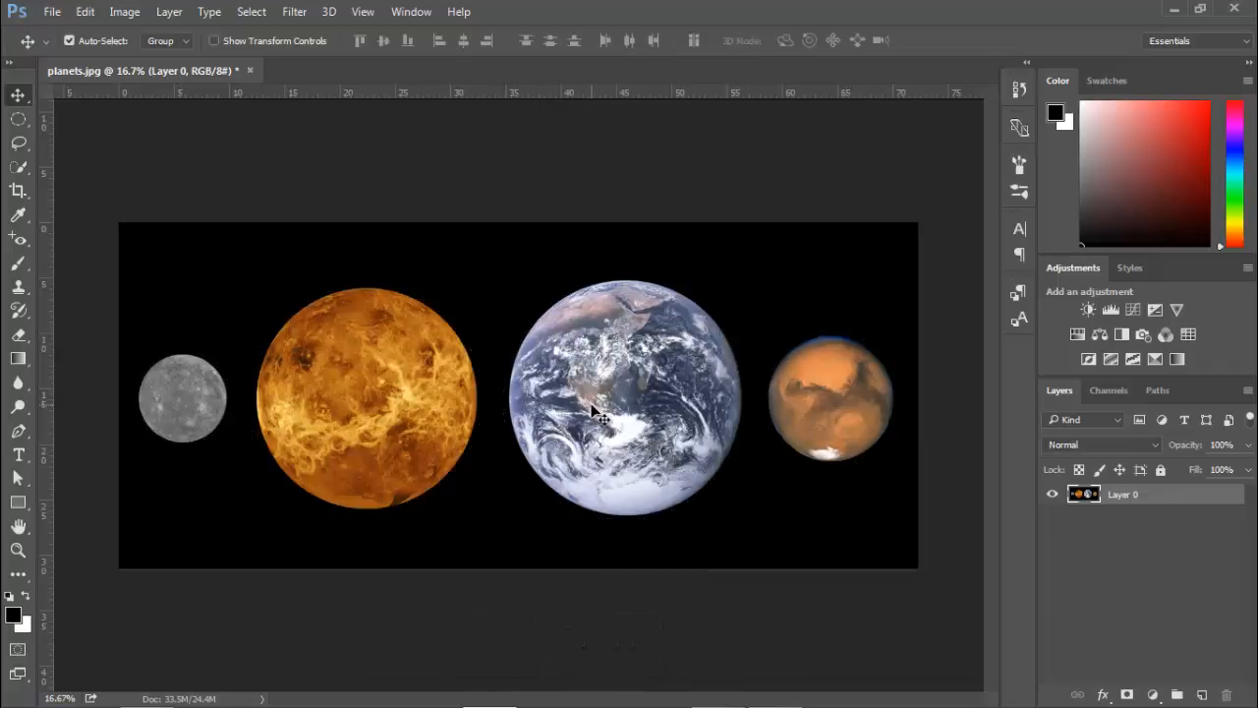
click(17, 119)
click(86, 122)
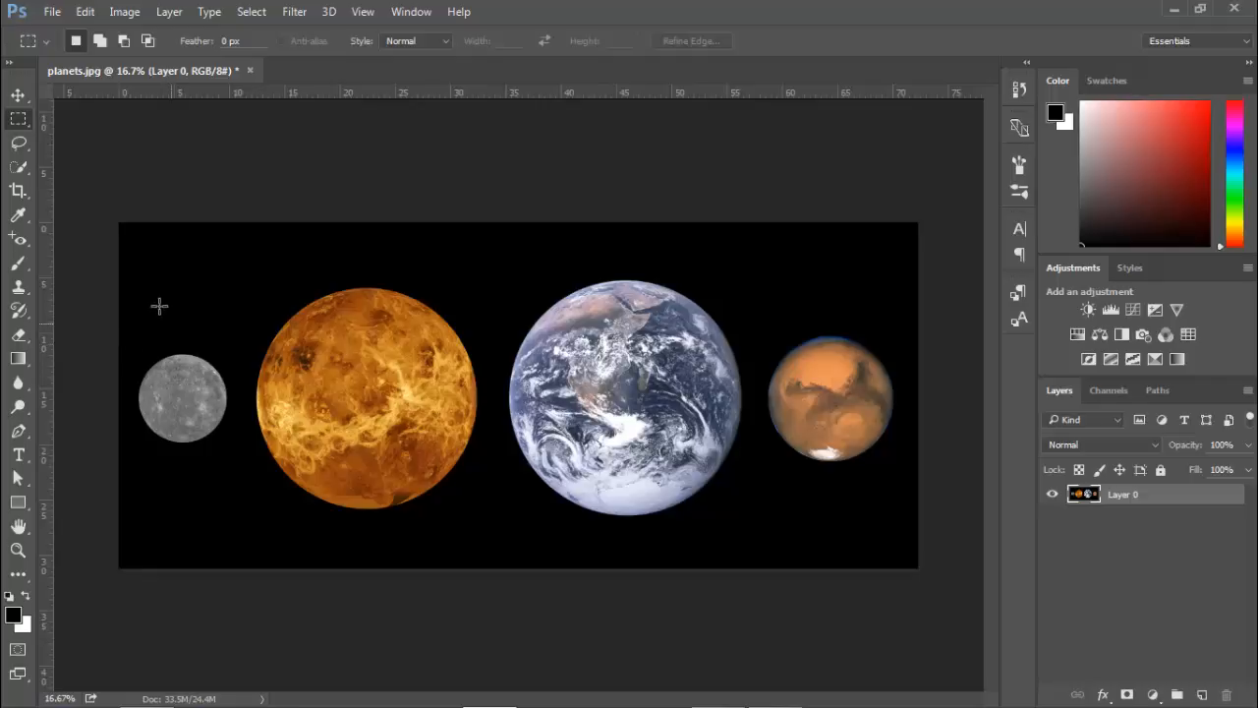
Step: Activate the standard Lasso tool from the group of lasso tools
click(19, 145)
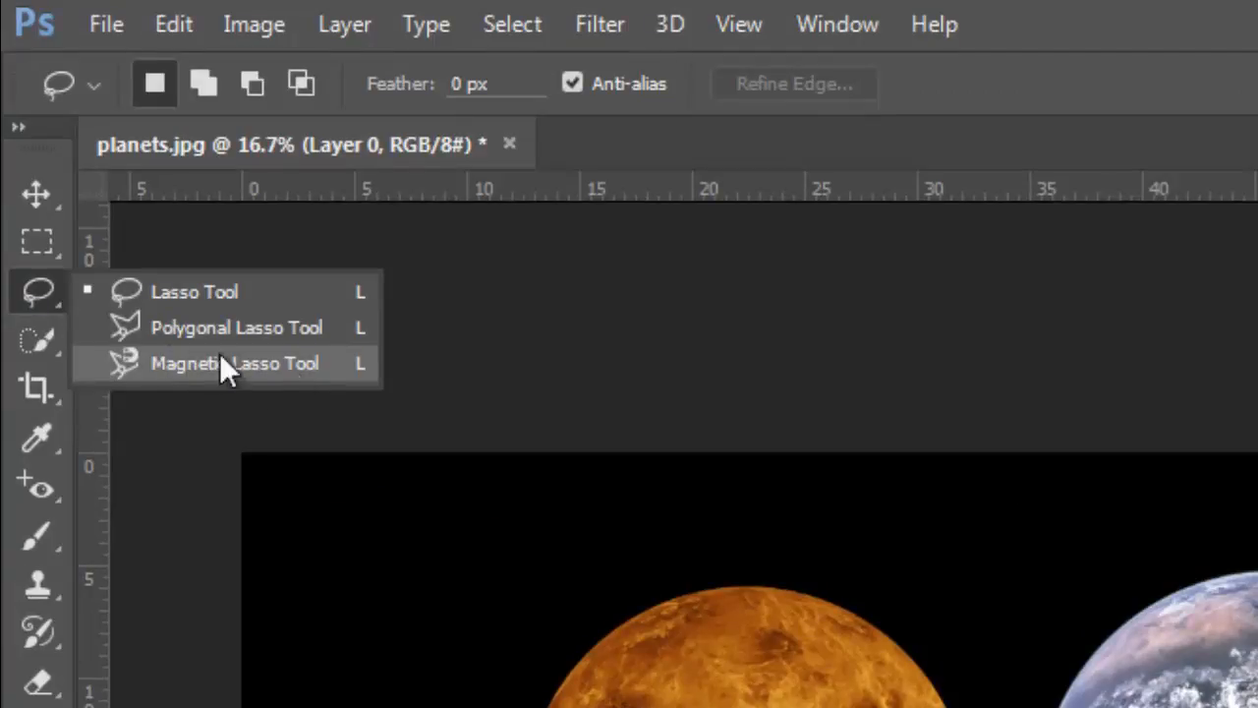
click(34, 298)
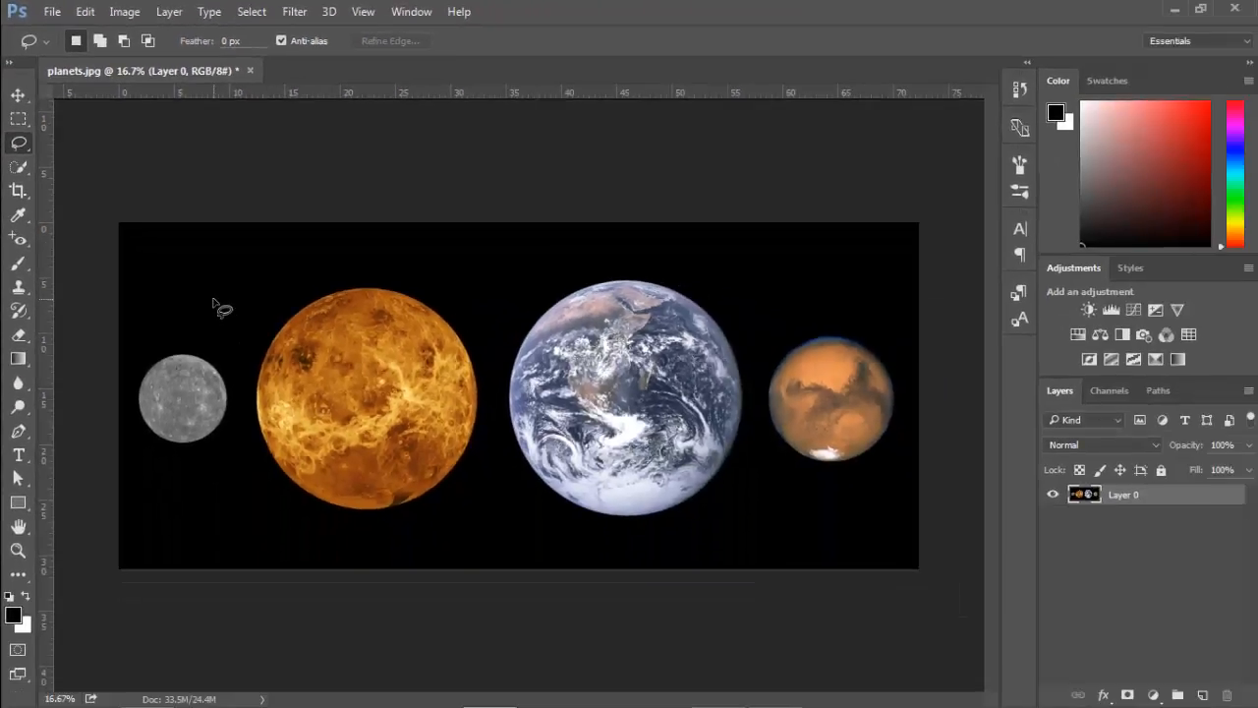